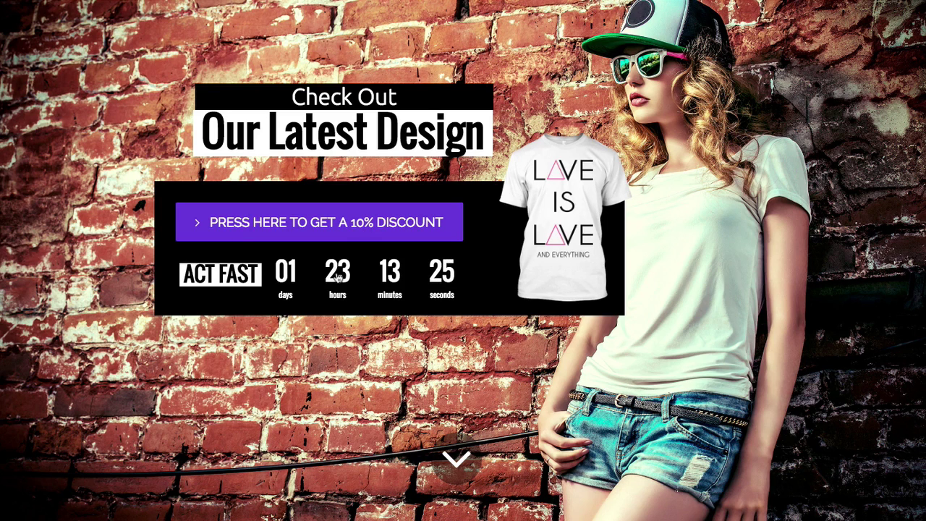
Try the sample calls-to-action for the T-shirt discount, the dog food question, the growth hacks newsletter and the weight loss offer.
{"action": "left_click", "coordinate": [343, 227]}
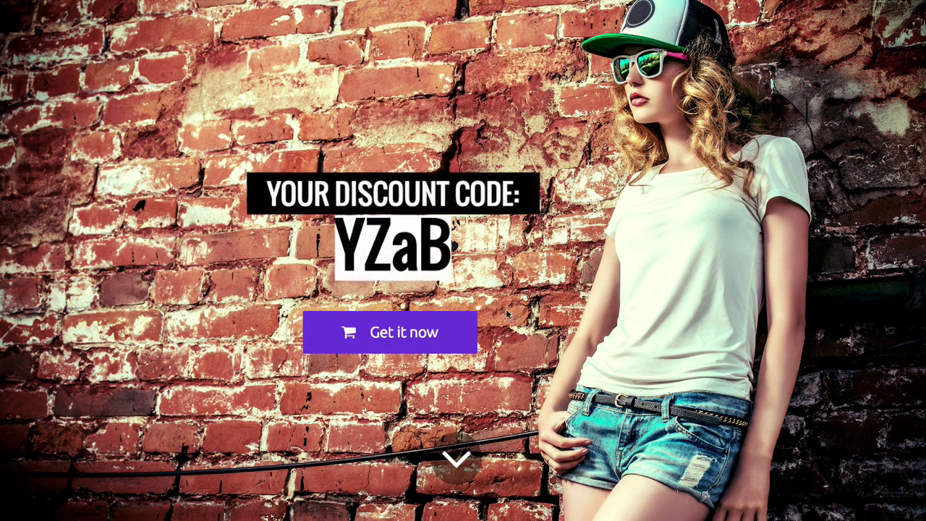
{"action": "left_click", "coordinate": [409, 332]}
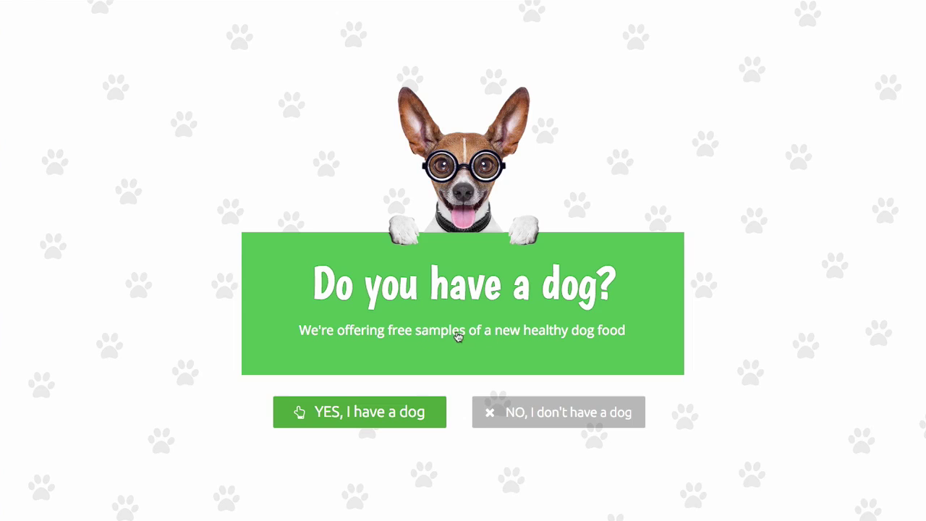
{"action": "left_click", "coordinate": [391, 415]}
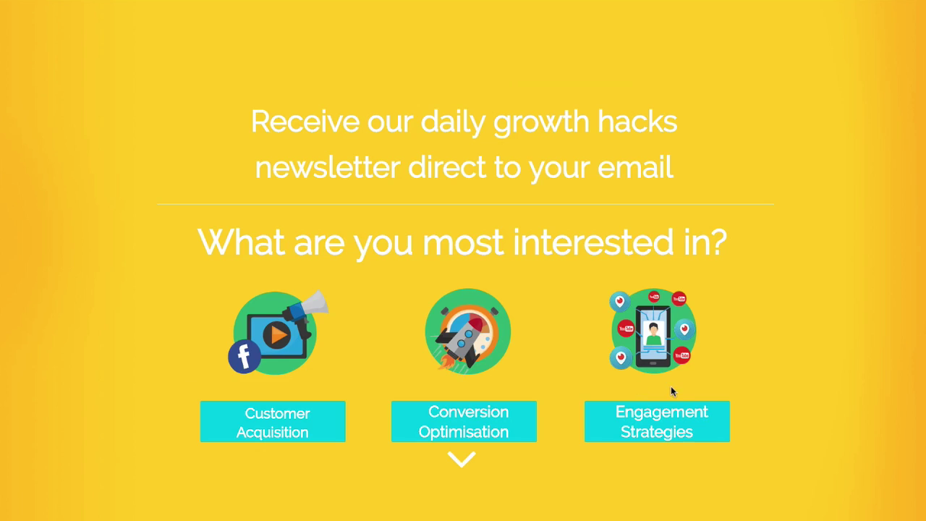
{"action": "left_click", "coordinate": [469, 344]}
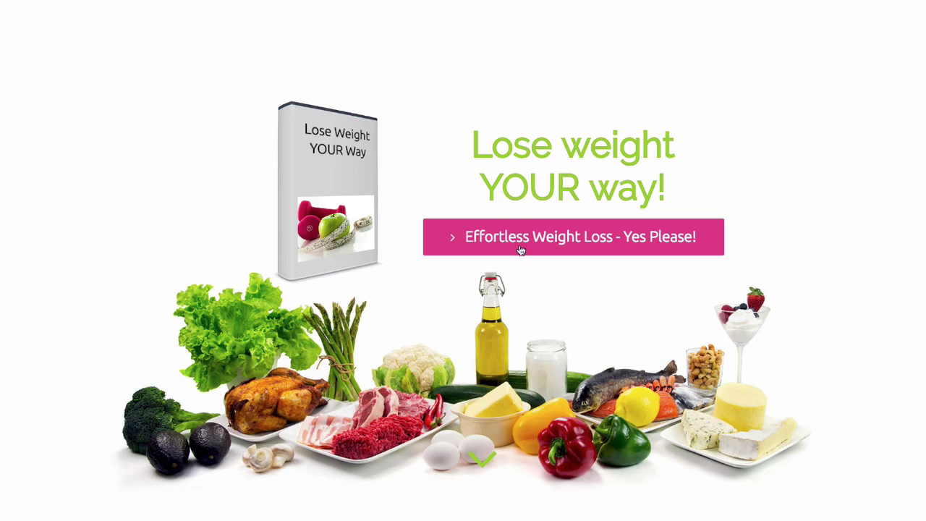
{"action": "left_click", "coordinate": [567, 243]}
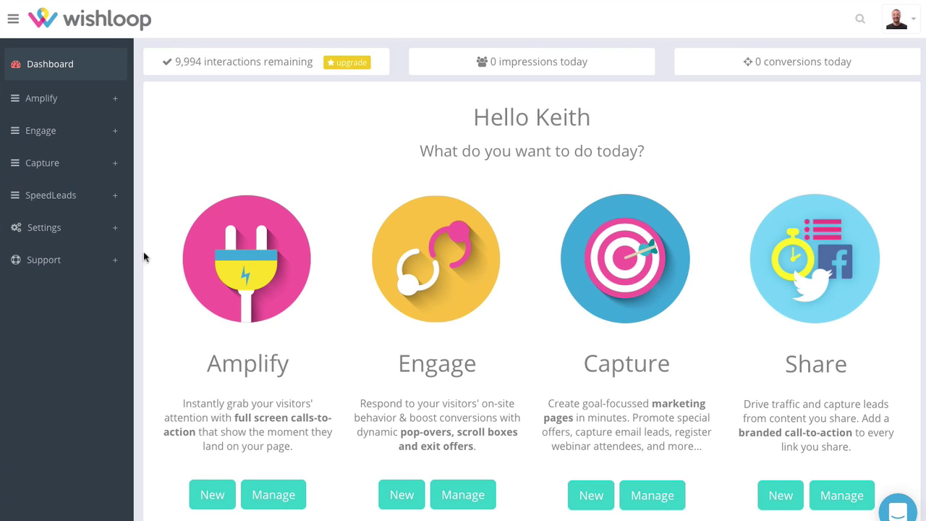
Open the integrations settings and browse the services offered for a new integration.
{"action": "left_click", "coordinate": [90, 238]}
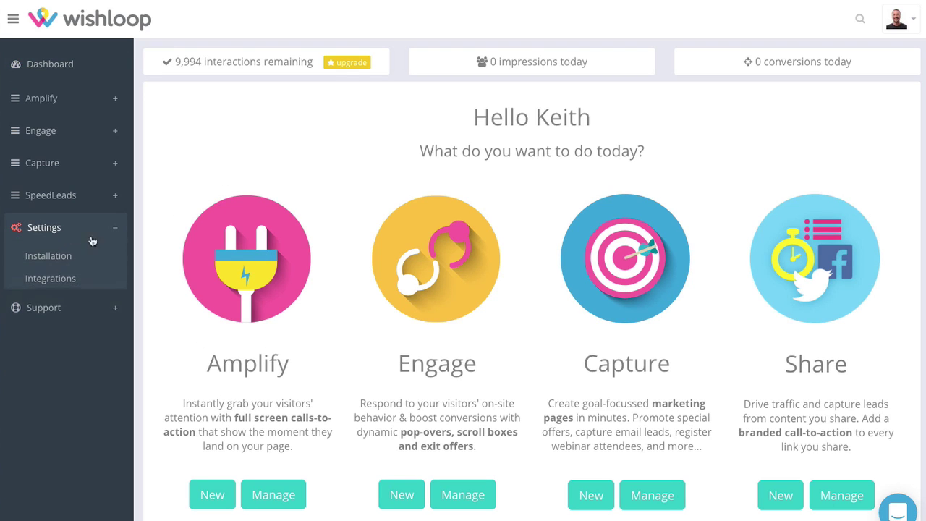
{"action": "left_click", "coordinate": [58, 279]}
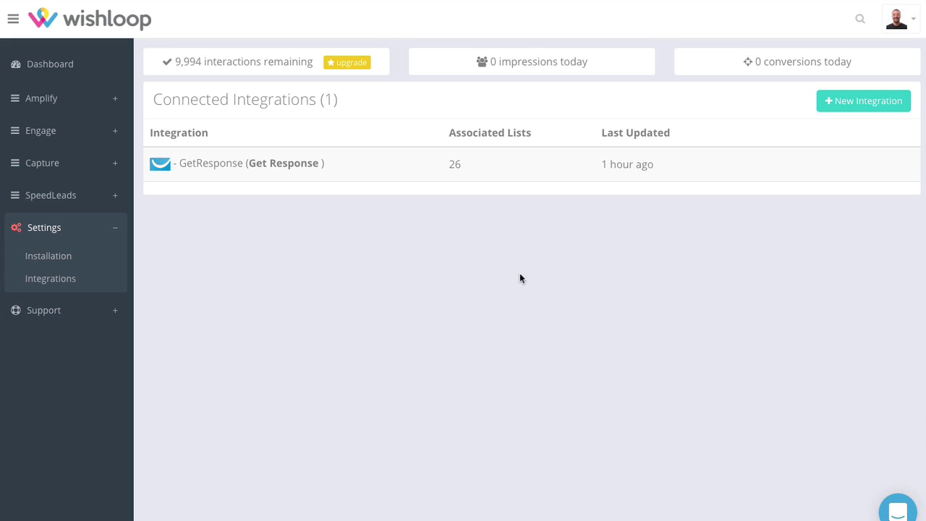
{"action": "left_click", "coordinate": [844, 114]}
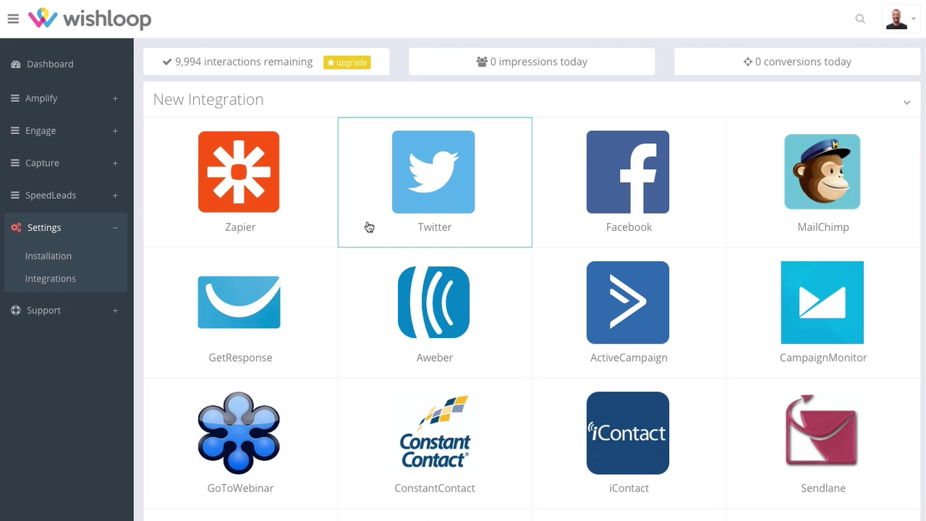
{"action": "scroll", "coordinate": [562, 323], "scroll_direction": "down", "scroll_amount": 3}
{"action": "scroll", "coordinate": [564, 323], "scroll_direction": "down", "scroll_amount": 2}
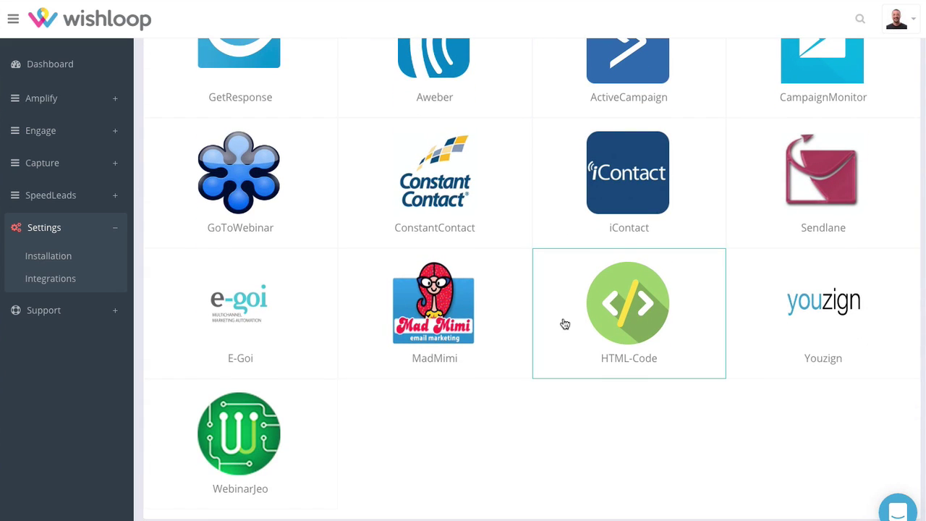
{"action": "scroll", "coordinate": [564, 323], "scroll_direction": "up", "scroll_amount": 3}
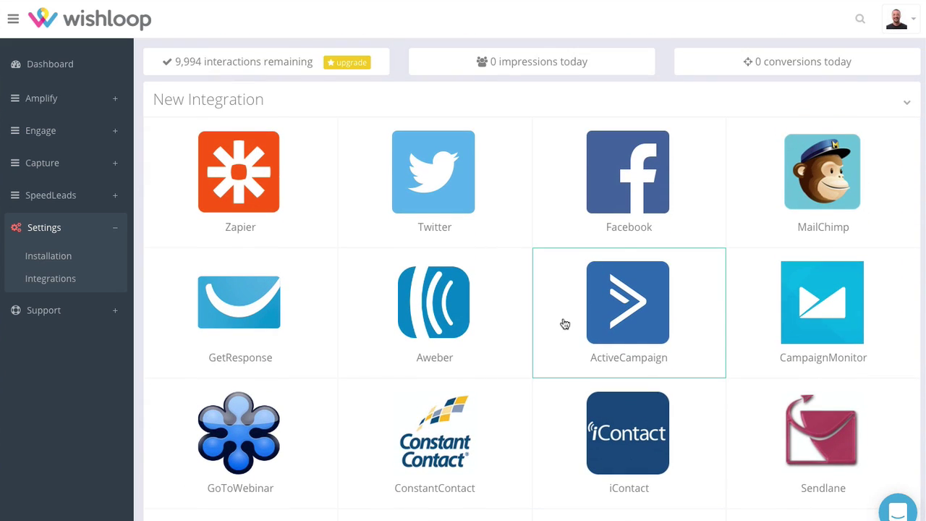
{"action": "scroll", "coordinate": [564, 322], "scroll_direction": "down", "scroll_amount": 2}
{"action": "scroll", "coordinate": [536, 224], "scroll_direction": "up", "scroll_amount": 1}
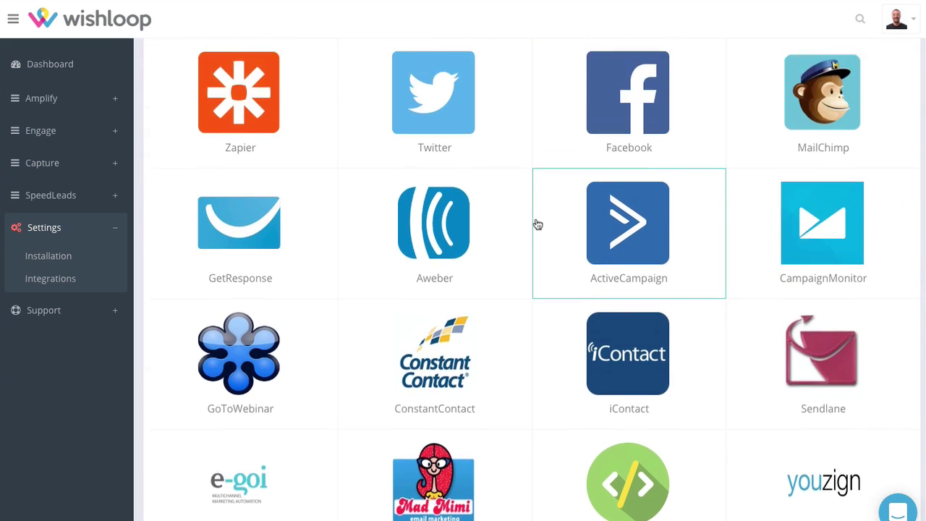
{"action": "scroll", "coordinate": [537, 224], "scroll_direction": "up", "scroll_amount": 1}
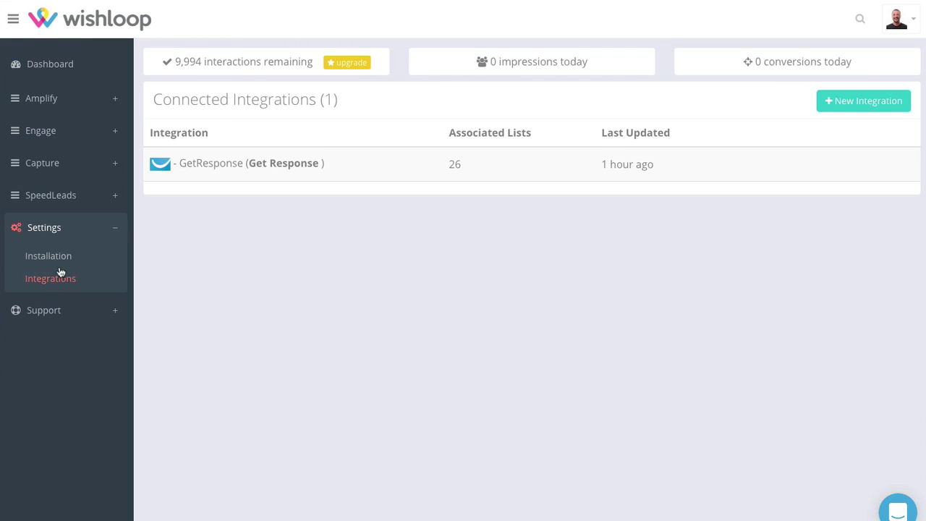
Open the installation settings and review the WordPress, Universal, SpeedLeads and custom domain options.
{"action": "left_click", "coordinate": [60, 261]}
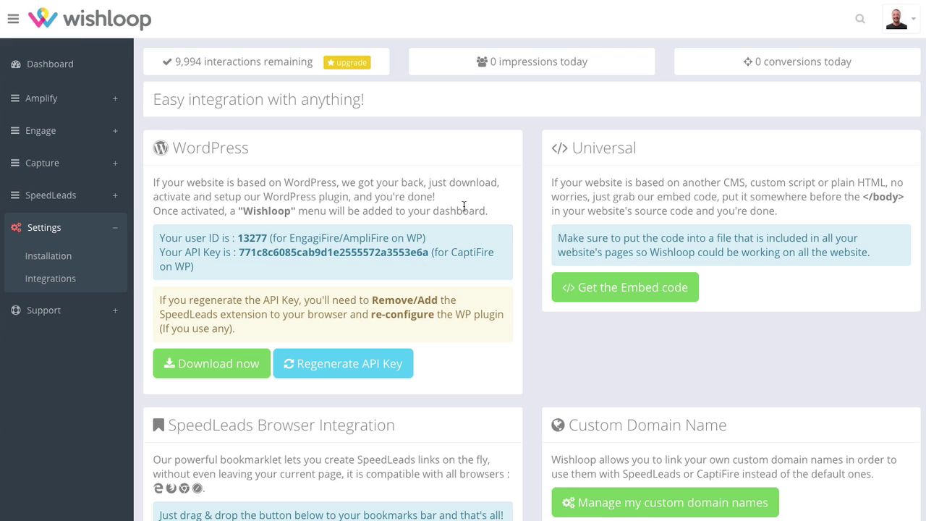
{"action": "scroll", "coordinate": [464, 206], "scroll_direction": "down", "scroll_amount": 1}
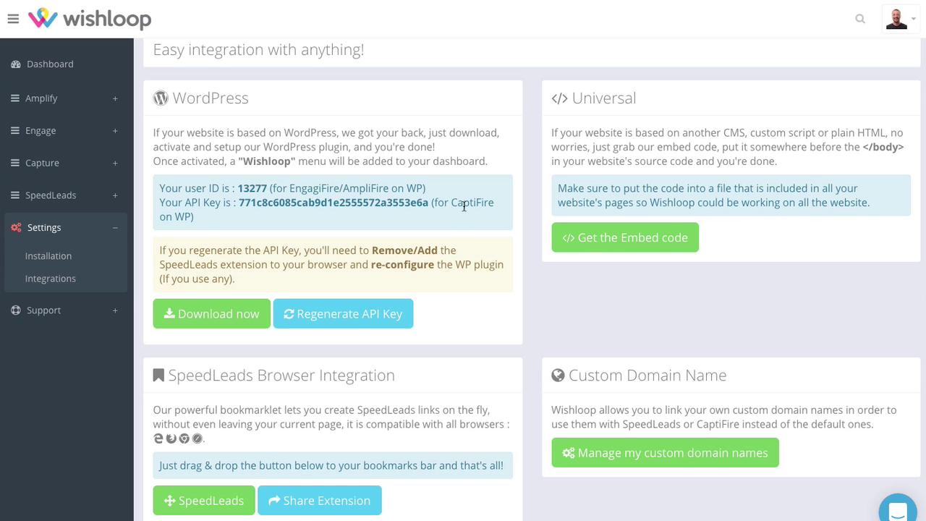
{"action": "scroll", "coordinate": [448, 201], "scroll_direction": "down", "scroll_amount": 1}
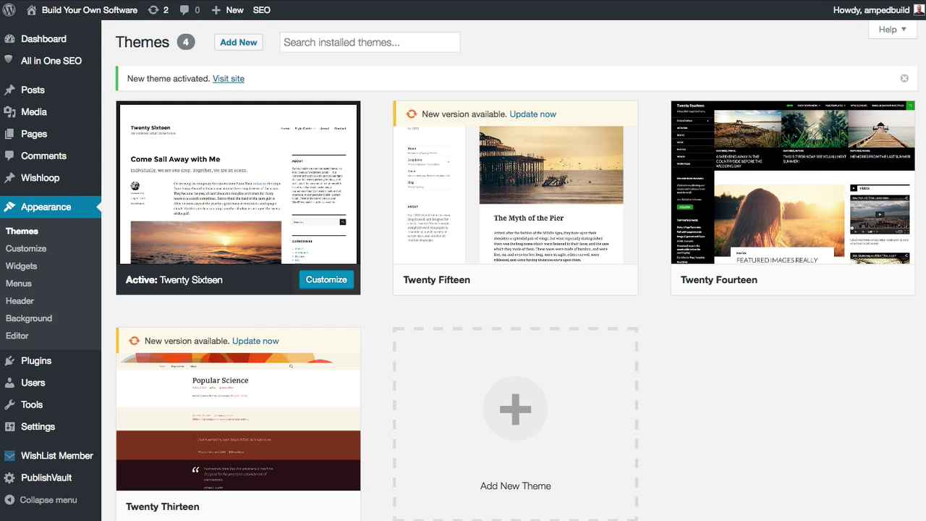
Switch to the WordPress dashboard and view the Wishloop plugin's settings for Popups/Conversion Mats and Pages.
{"action": "mouse_move", "coordinate": [40, 179]}
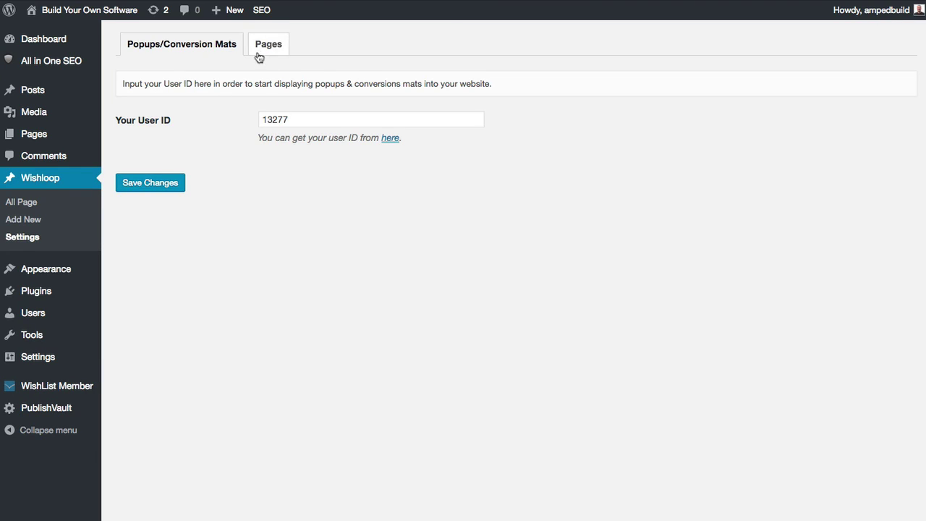
{"action": "left_click", "coordinate": [258, 56]}
{"action": "left_click", "coordinate": [223, 55]}
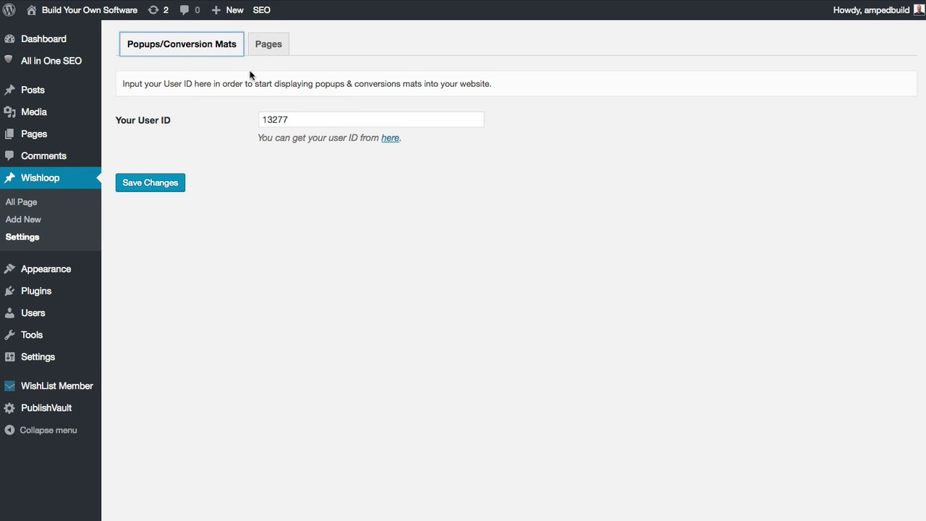
{"action": "left_click", "coordinate": [268, 43]}
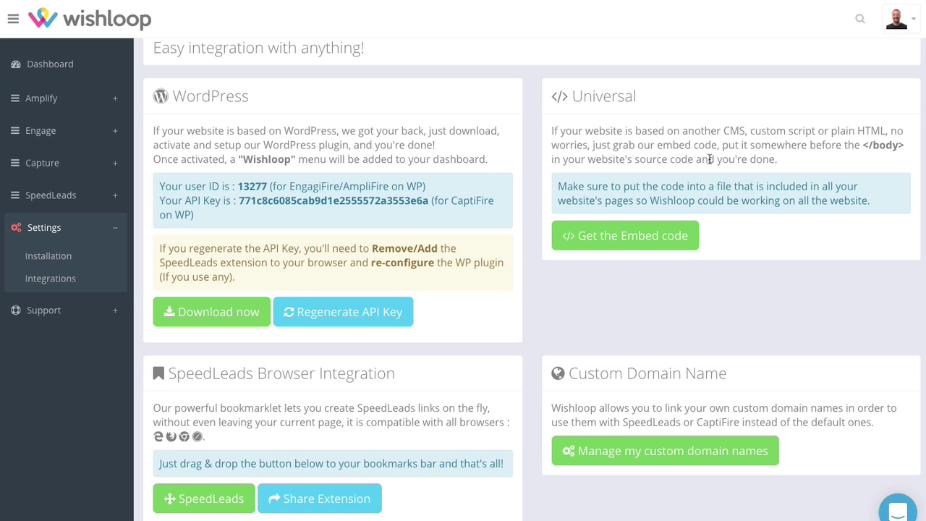
Switch back to Wishloop's installation page, view the universal embed code and close it.
{"action": "left_click", "coordinate": [645, 239]}
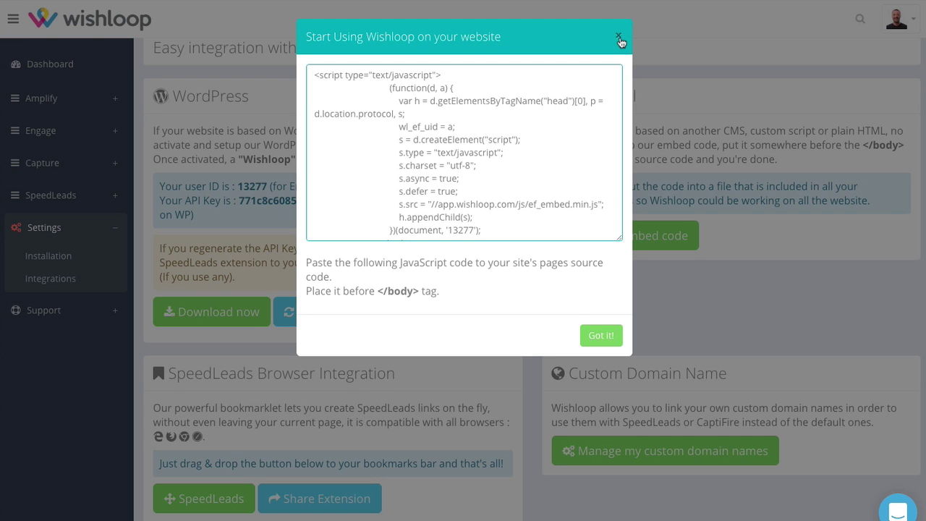
{"action": "scroll", "coordinate": [619, 41], "scroll_direction": "up", "scroll_amount": 1}
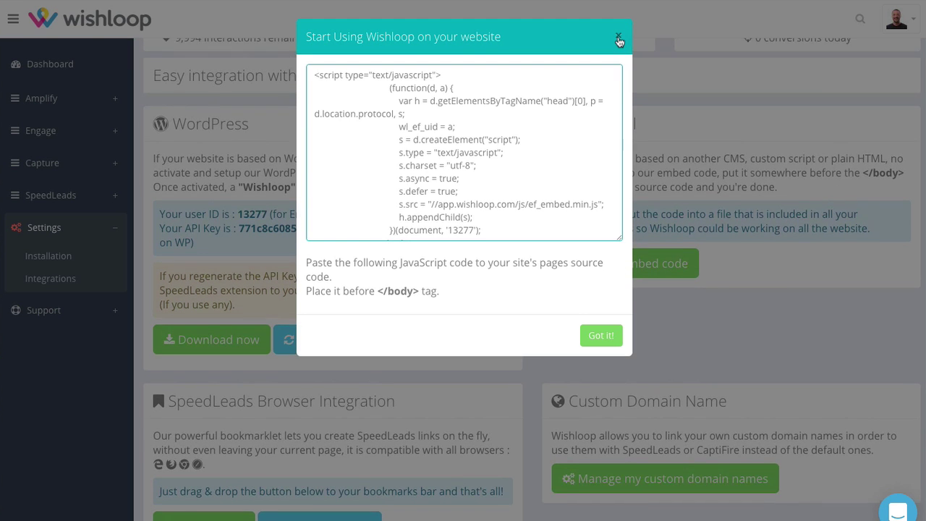
{"action": "scroll", "coordinate": [619, 42], "scroll_direction": "down", "scroll_amount": 1}
{"action": "left_click", "coordinate": [619, 41]}
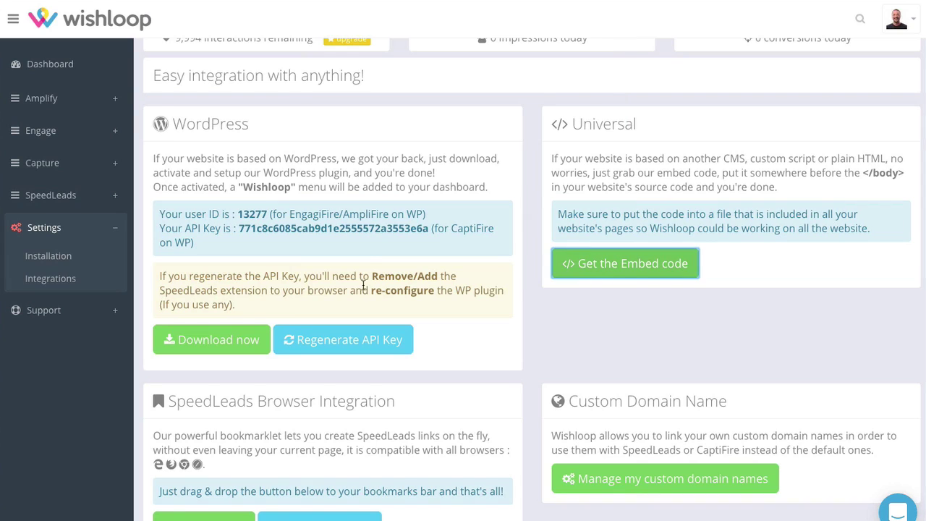
{"action": "scroll", "coordinate": [370, 262], "scroll_direction": "down", "scroll_amount": 1}
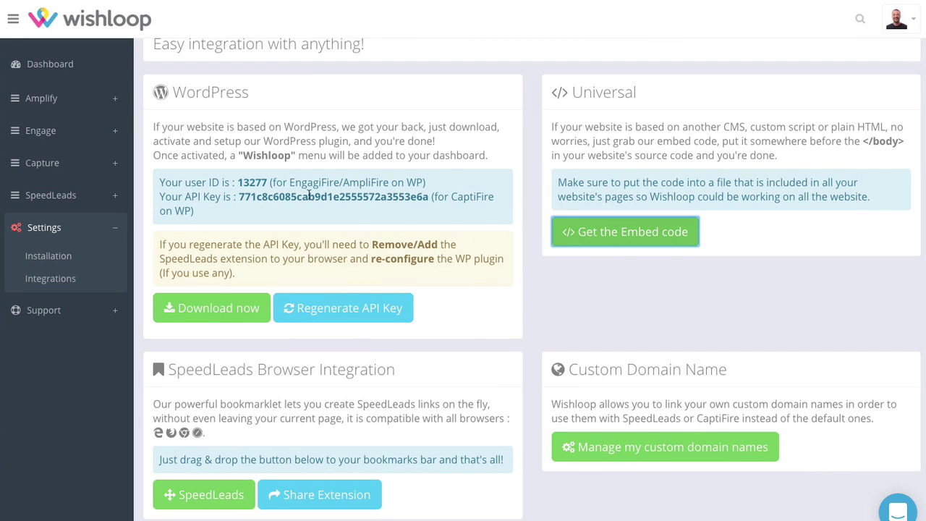
{"action": "scroll", "coordinate": [352, 201], "scroll_direction": "up", "scroll_amount": 2}
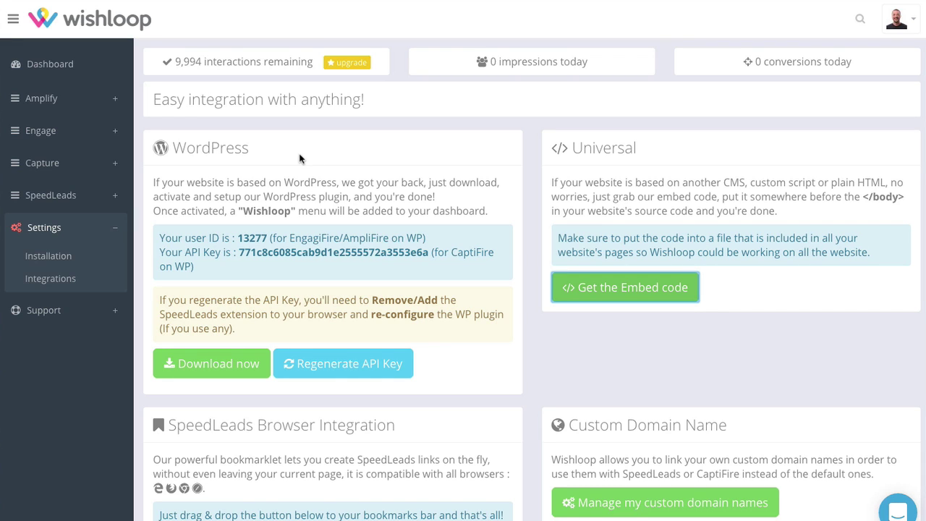
Start a new Amplify design and look through the template categories from Collect email to All and Popular.
{"action": "left_click", "coordinate": [58, 101]}
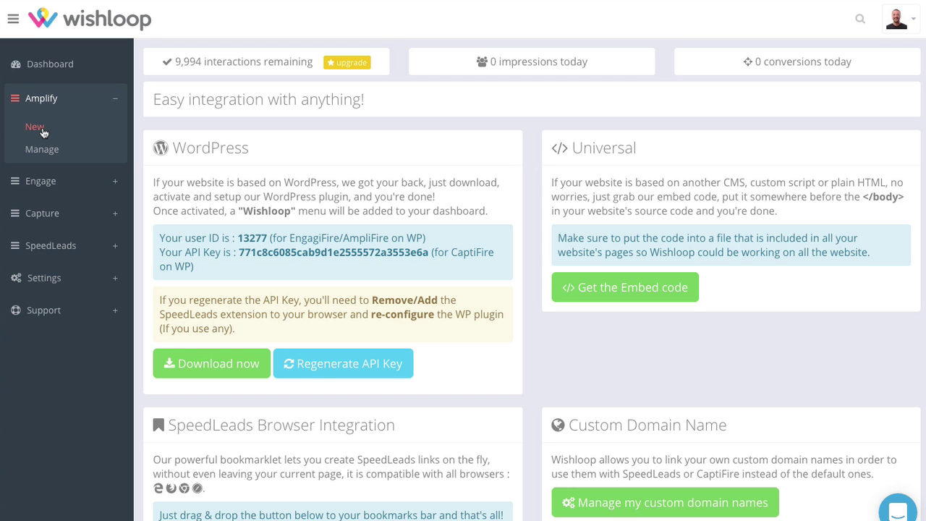
{"action": "left_click", "coordinate": [37, 128]}
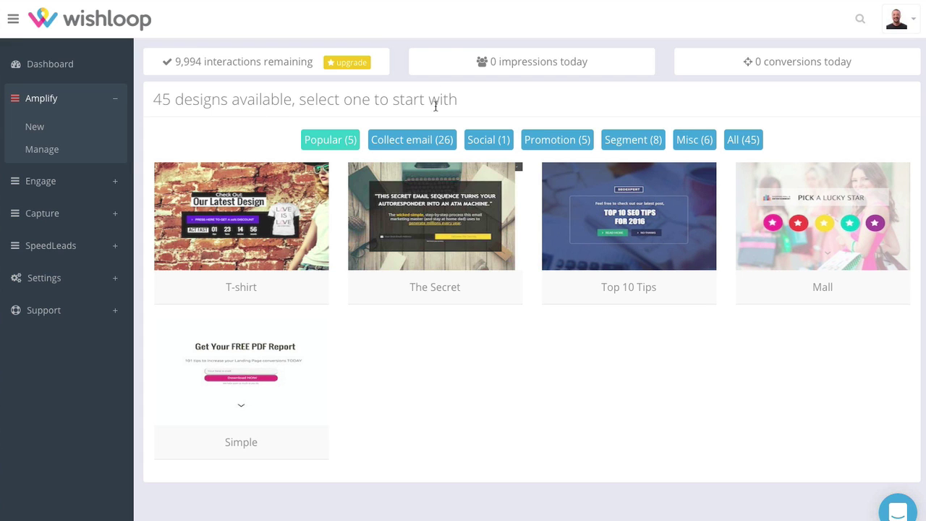
{"action": "left_click", "coordinate": [428, 139]}
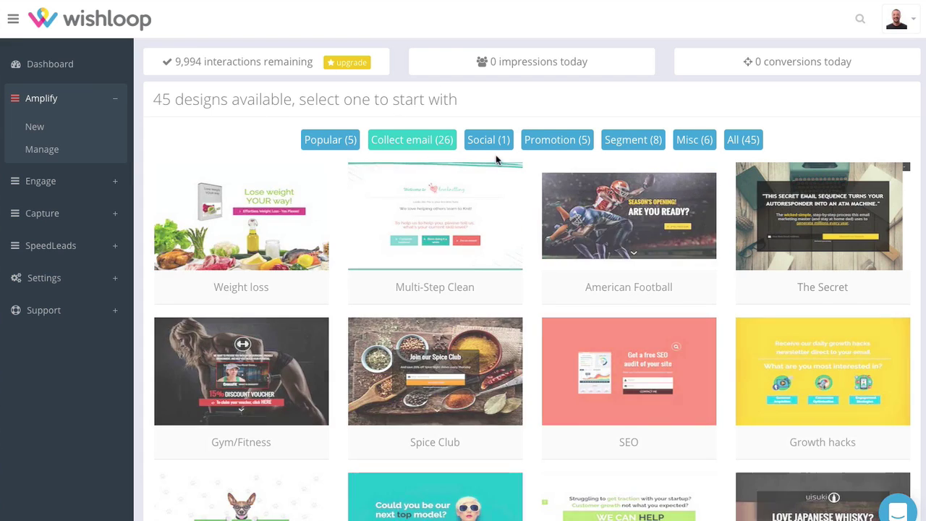
{"action": "left_click", "coordinate": [496, 142]}
{"action": "left_click", "coordinate": [557, 141]}
{"action": "left_click", "coordinate": [636, 142]}
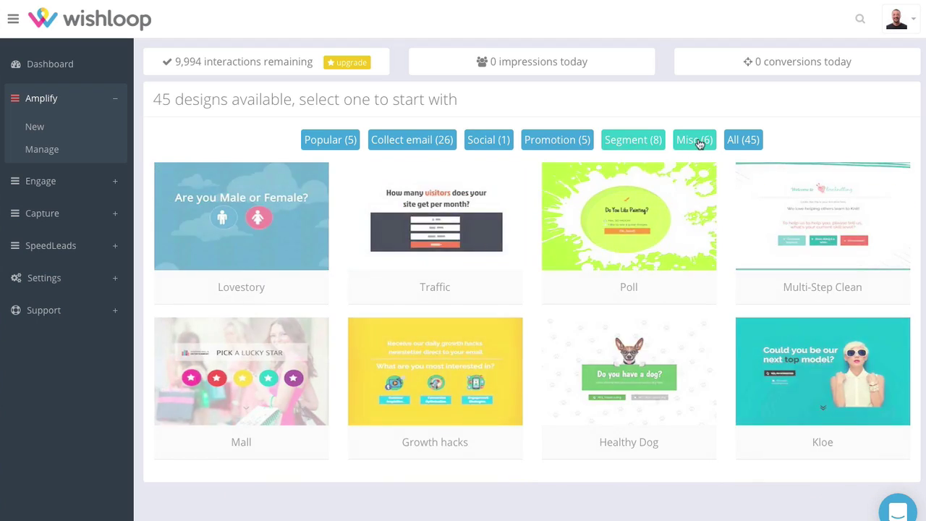
{"action": "left_click", "coordinate": [696, 142]}
{"action": "left_click", "coordinate": [743, 142]}
{"action": "left_click", "coordinate": [329, 142]}
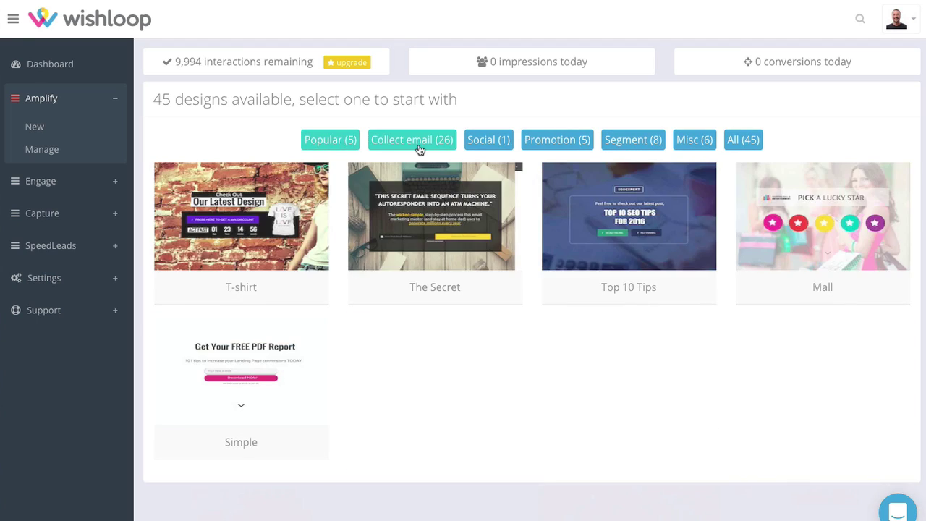
Select the Weight loss template from the Collect email category as the starting design.
{"action": "left_click", "coordinate": [418, 145]}
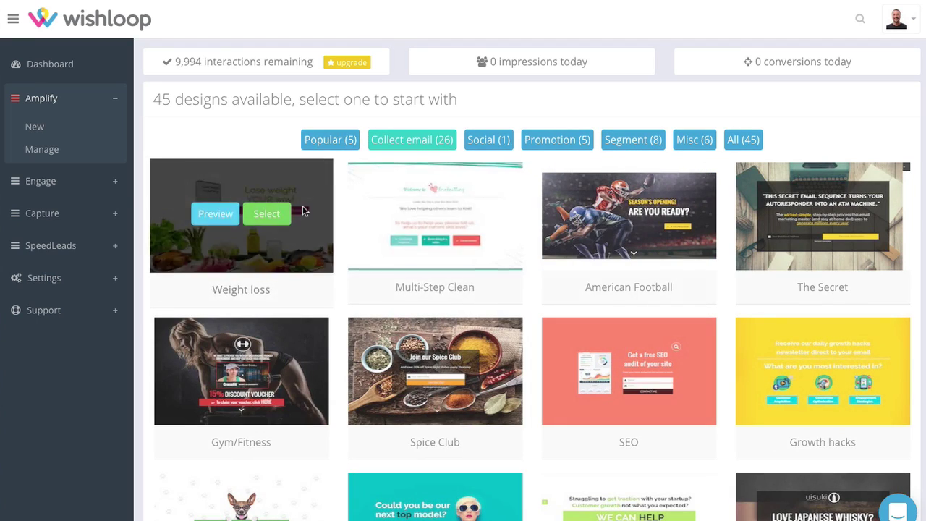
{"action": "mouse_move", "coordinate": [427, 215]}
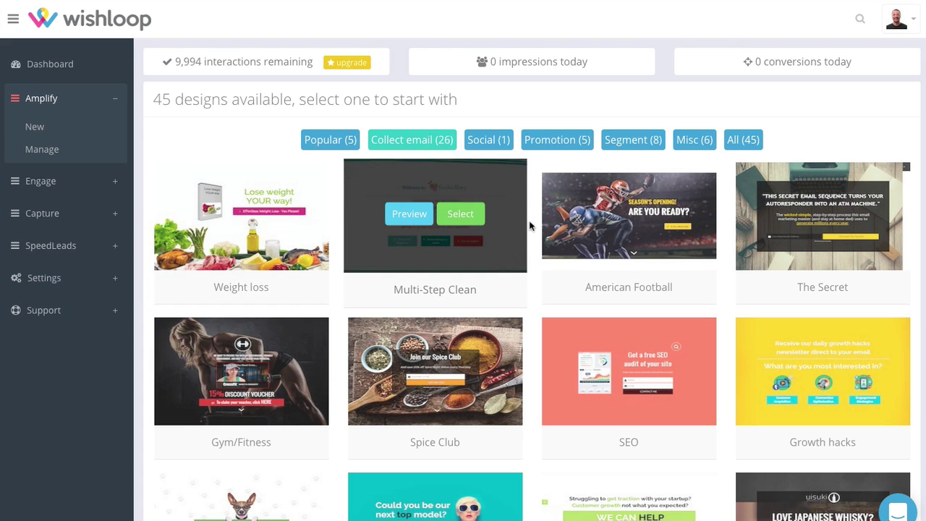
{"action": "mouse_move", "coordinate": [235, 218]}
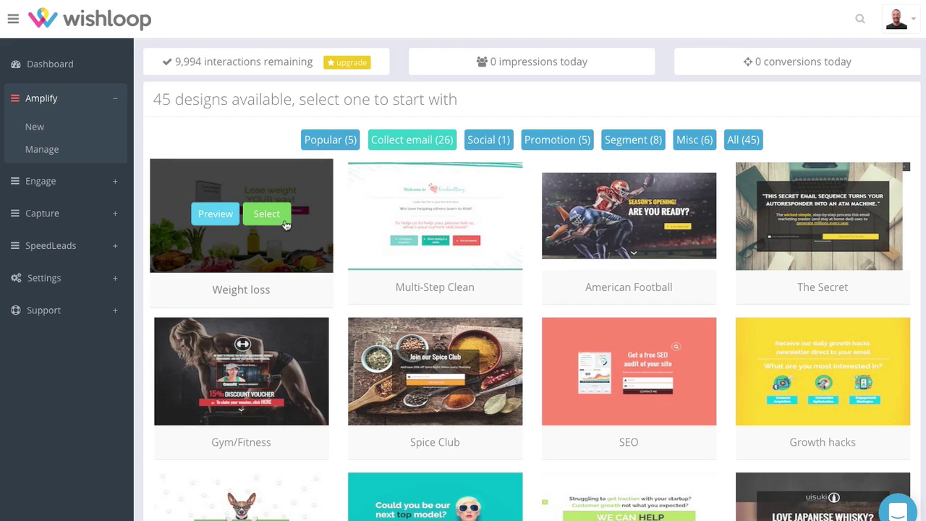
{"action": "left_click", "coordinate": [266, 216]}
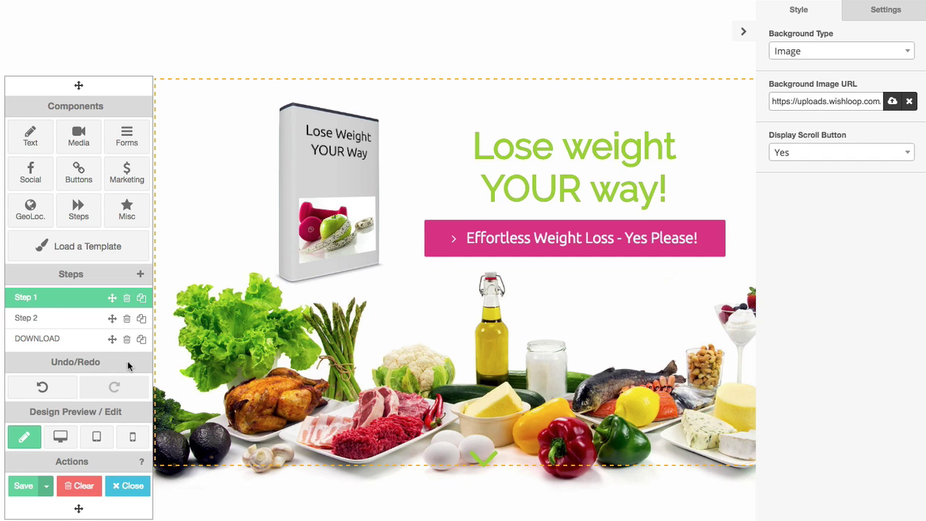
Open the editor's guided tour and end it.
{"action": "left_click", "coordinate": [141, 463]}
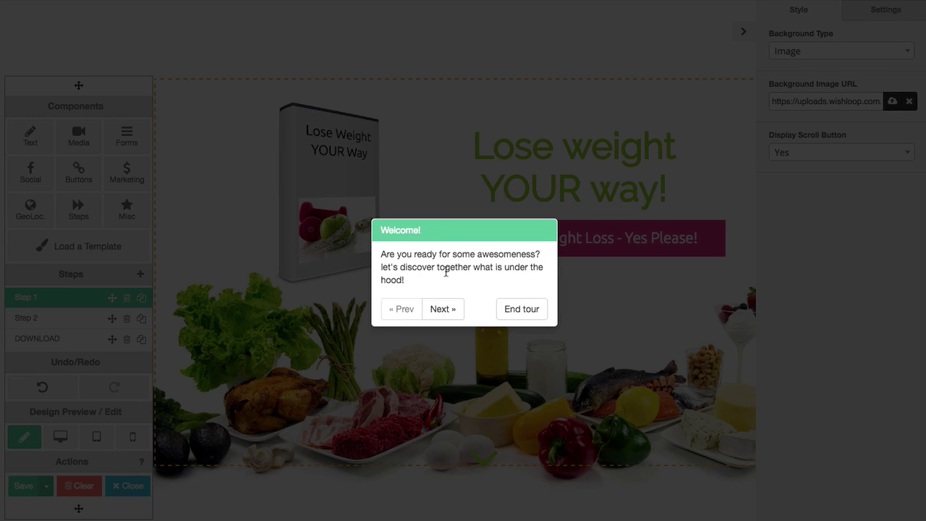
{"action": "left_click", "coordinate": [519, 310]}
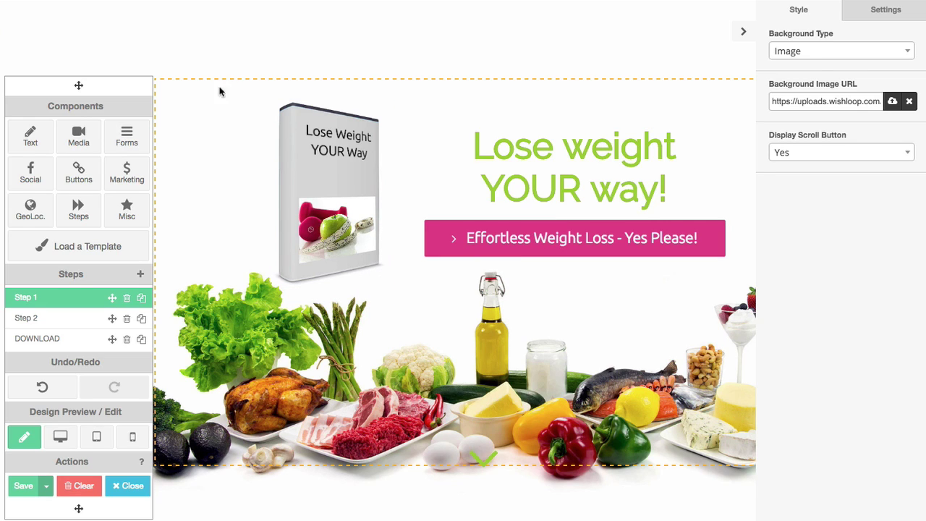
Inspect the properties of the ebook cover, the headline and the pink button on Step 1.
{"action": "left_click", "coordinate": [333, 167]}
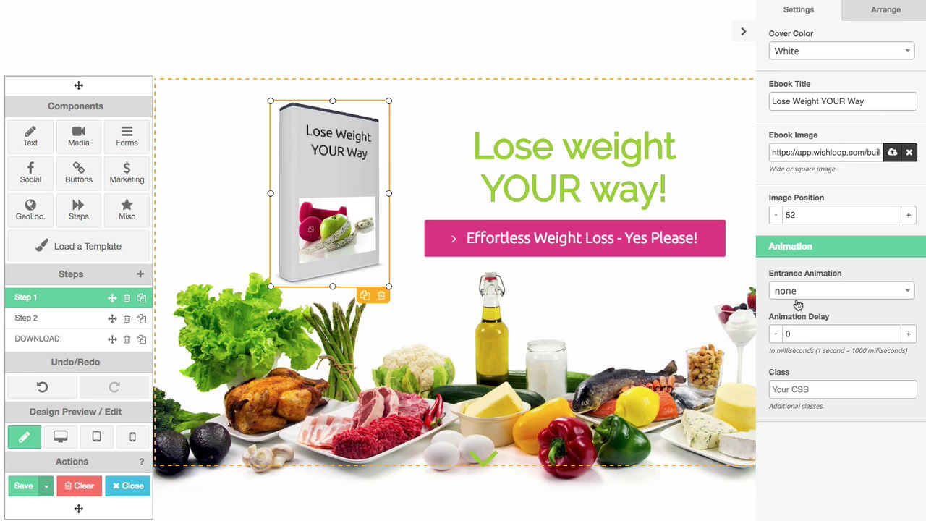
{"action": "left_click", "coordinate": [620, 165]}
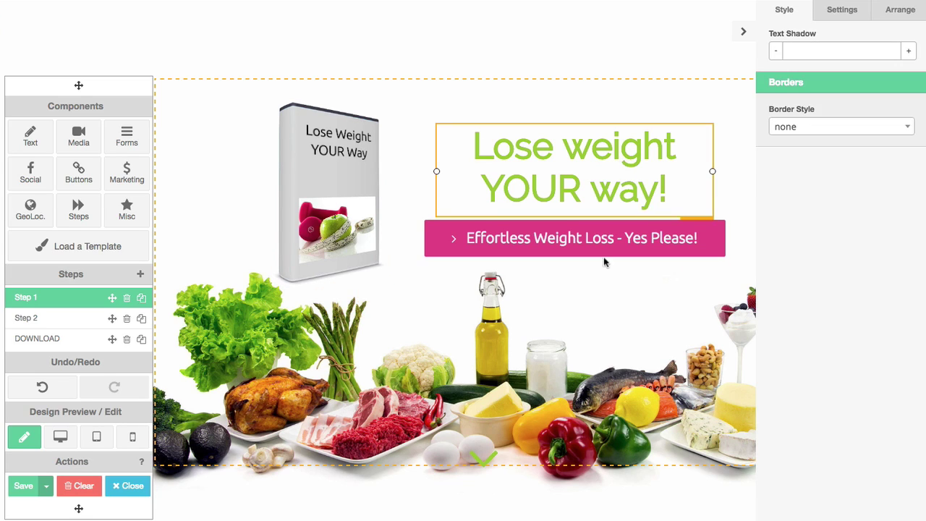
{"action": "left_click", "coordinate": [599, 244]}
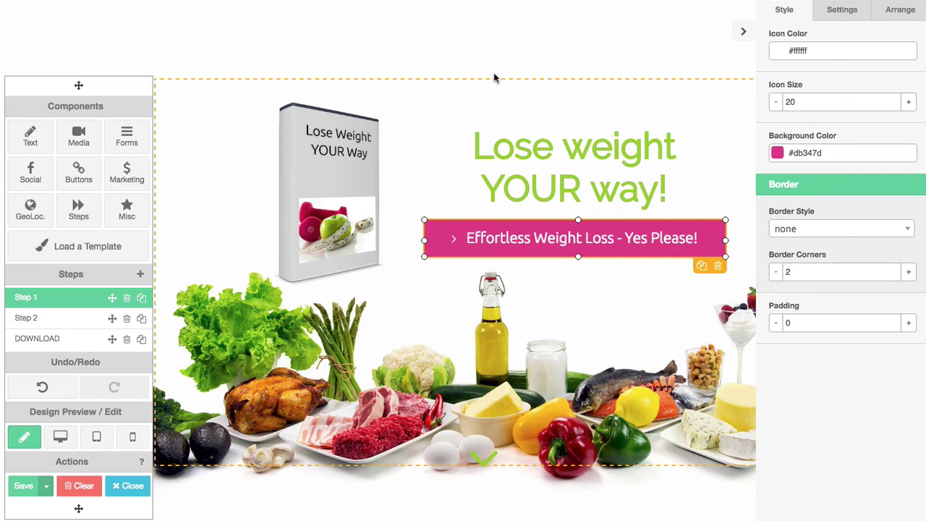
{"action": "left_click", "coordinate": [354, 123]}
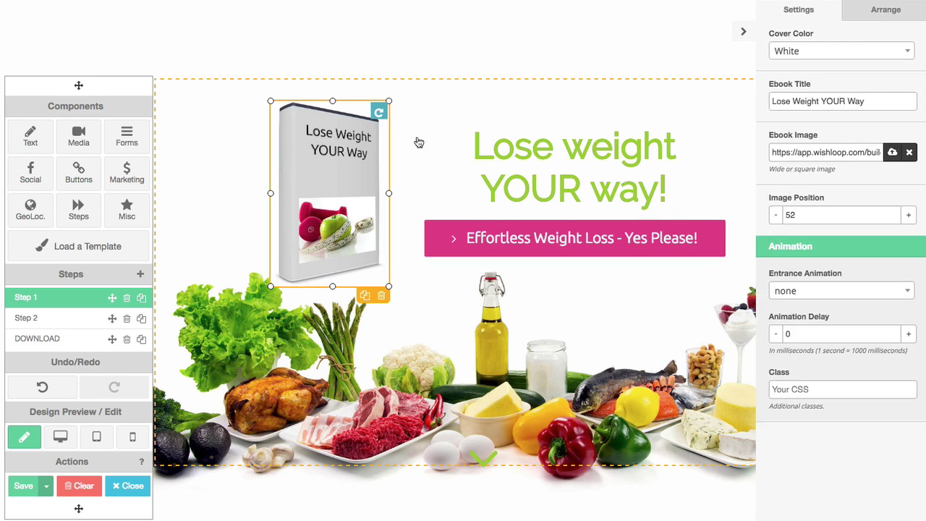
{"action": "left_click", "coordinate": [520, 145]}
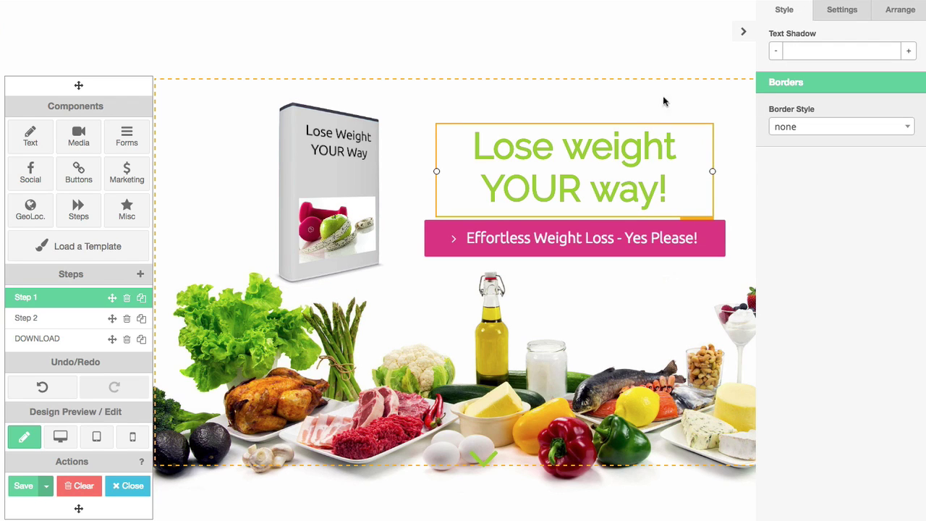
View the design's background style options and its variation name setting.
{"action": "left_click", "coordinate": [512, 57]}
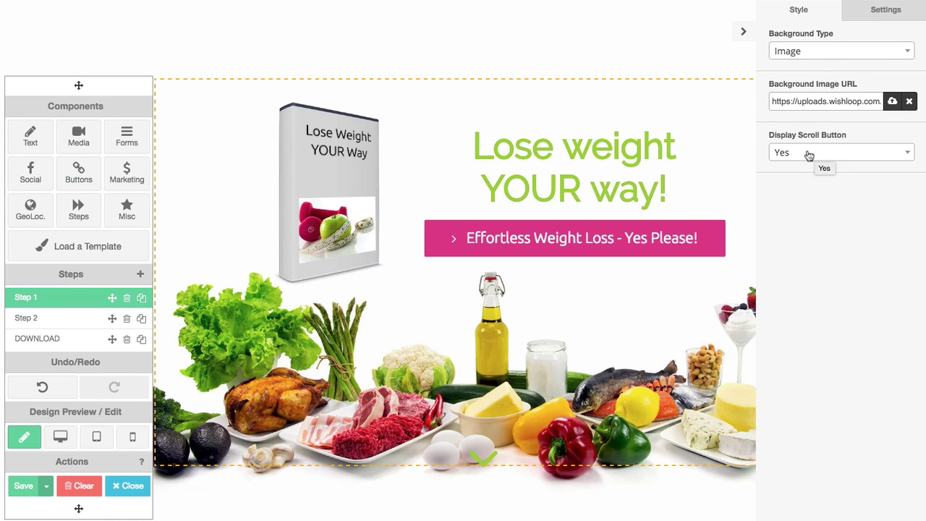
{"action": "left_click", "coordinate": [882, 18]}
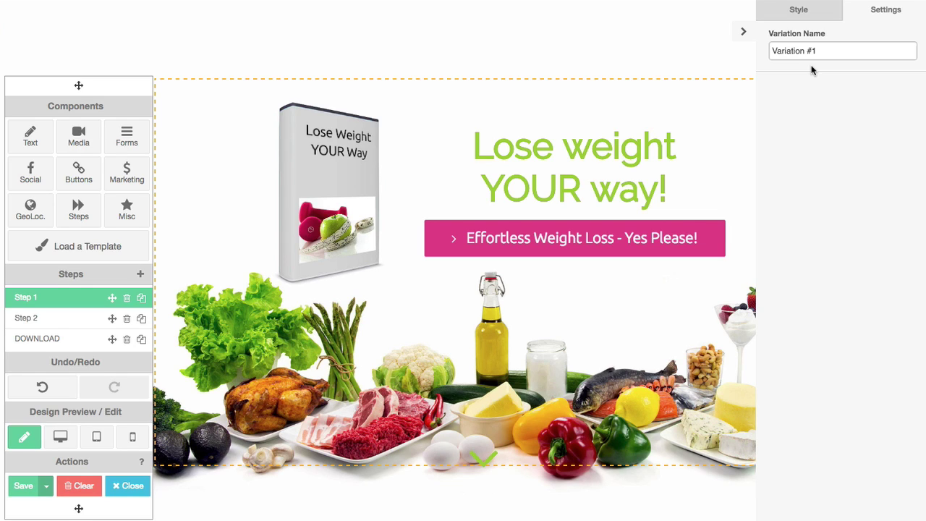
{"action": "left_click", "coordinate": [799, 16]}
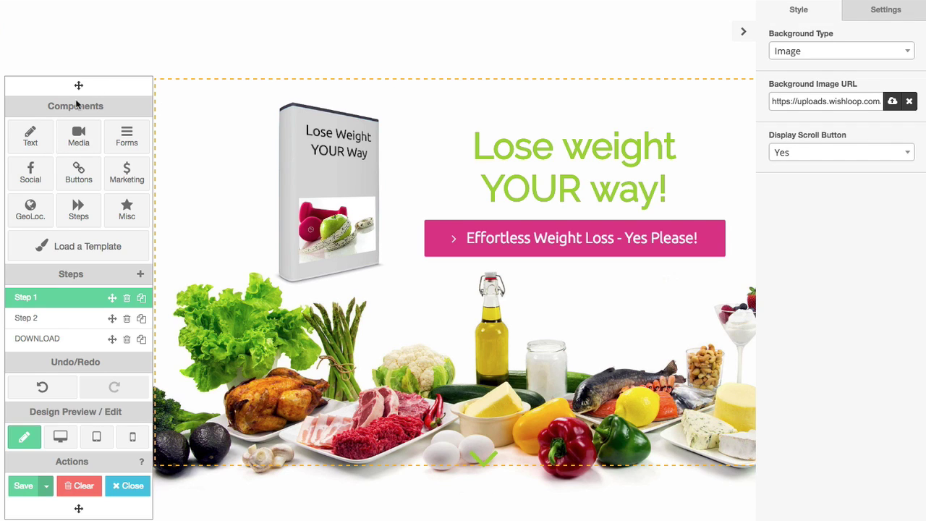
Look through the text and media components, and add a Built-In Opt-In Form below the pink button.
{"action": "left_click", "coordinate": [31, 139]}
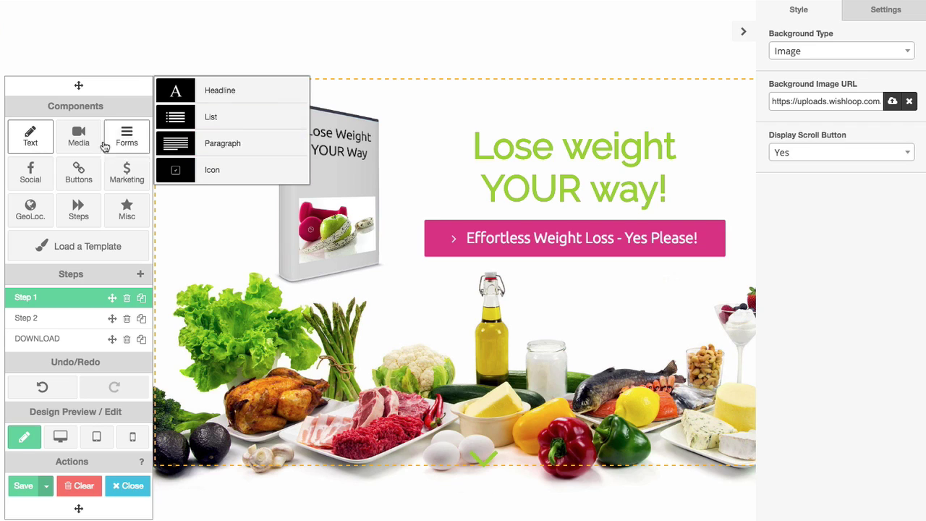
{"action": "left_click", "coordinate": [78, 136]}
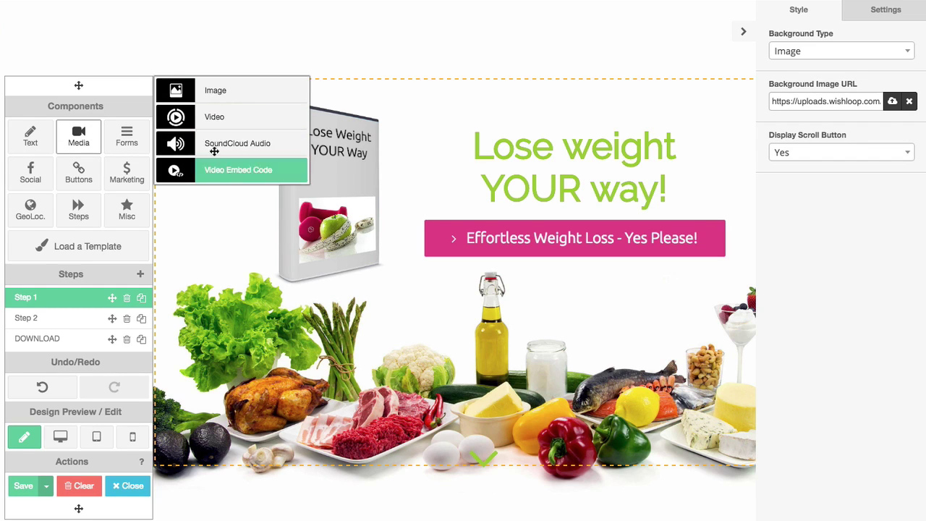
{"action": "left_click", "coordinate": [122, 142]}
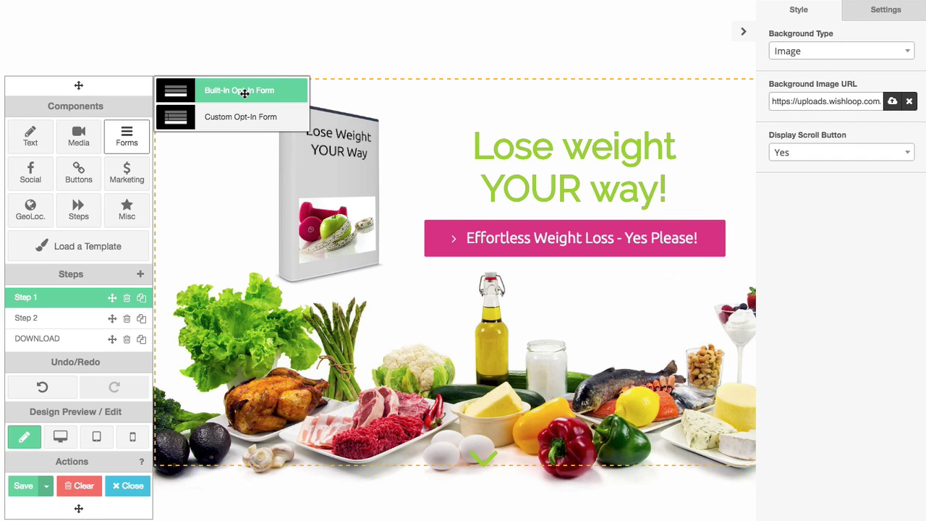
{"action": "left_click_drag", "start_coordinate": [244, 93], "coordinate": [608, 303]}
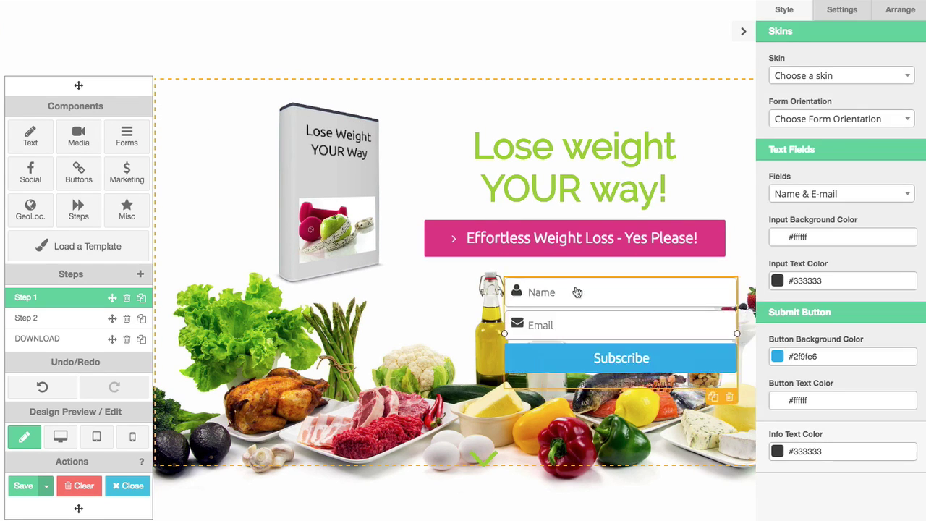
Apply Skin 5 to the opt-in form and check which text field combinations it offers.
{"action": "left_click", "coordinate": [839, 81]}
{"action": "left_click", "coordinate": [817, 220]}
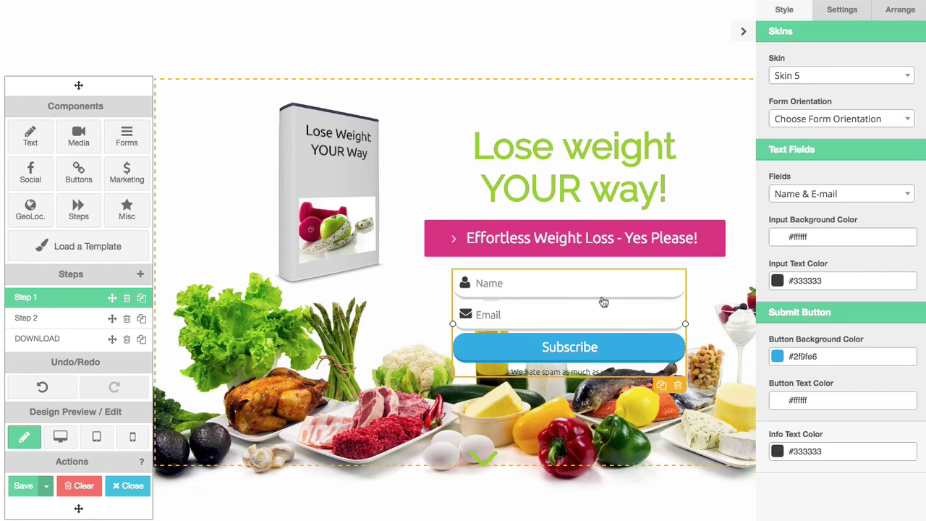
{"action": "left_click", "coordinate": [820, 194]}
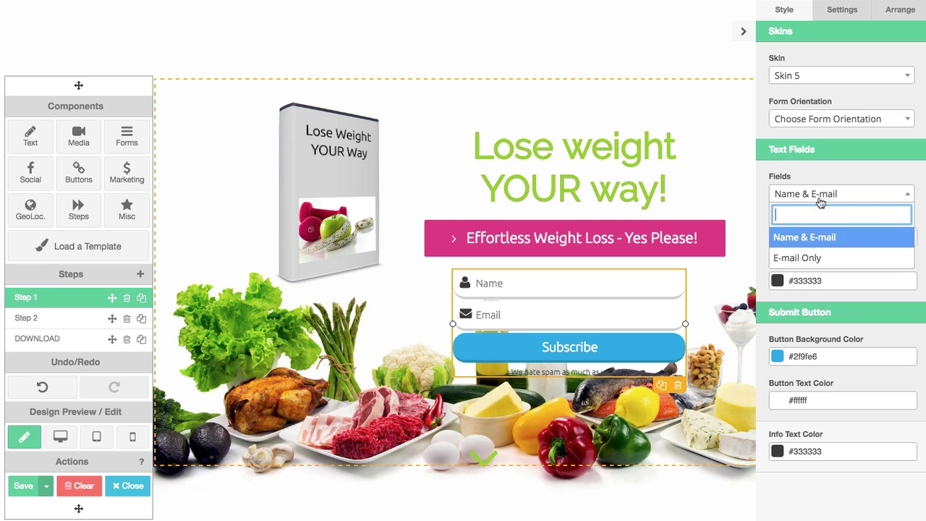
{"action": "left_click", "coordinate": [820, 167]}
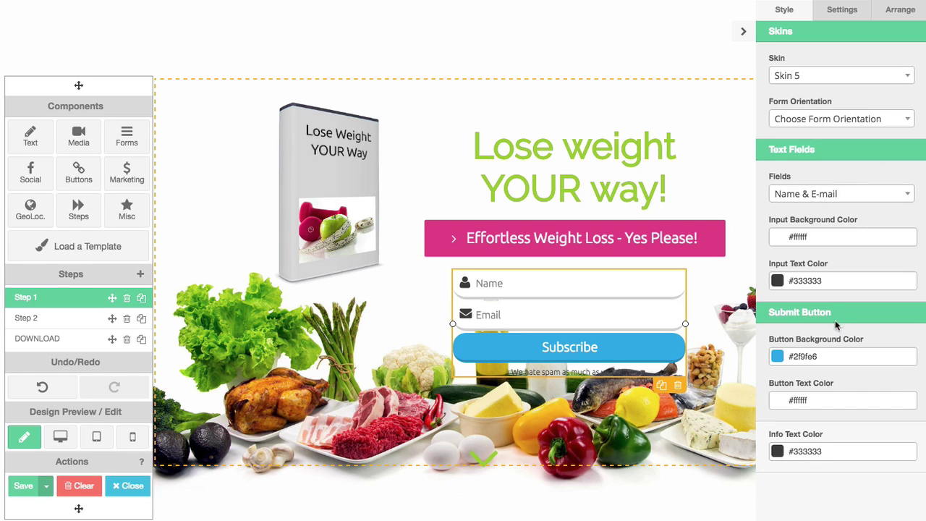
Examine the opt-in form's storage settings, including the list, multiple-list and after-submit options.
{"action": "left_click", "coordinate": [839, 15]}
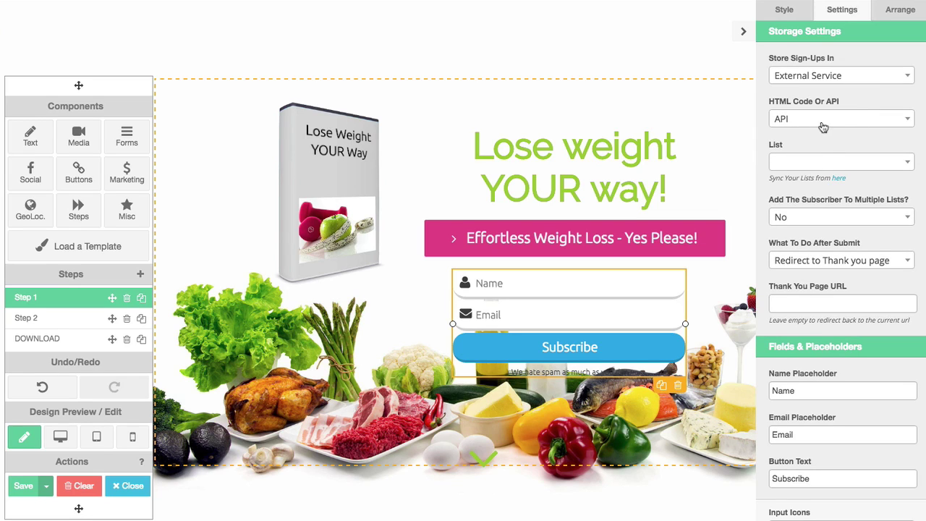
{"action": "left_click", "coordinate": [816, 161]}
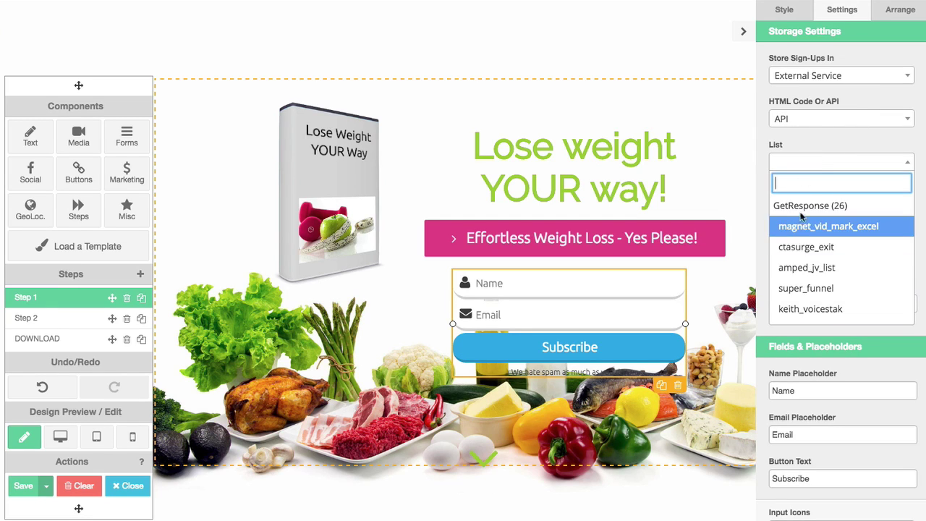
{"action": "left_click", "coordinate": [816, 145]}
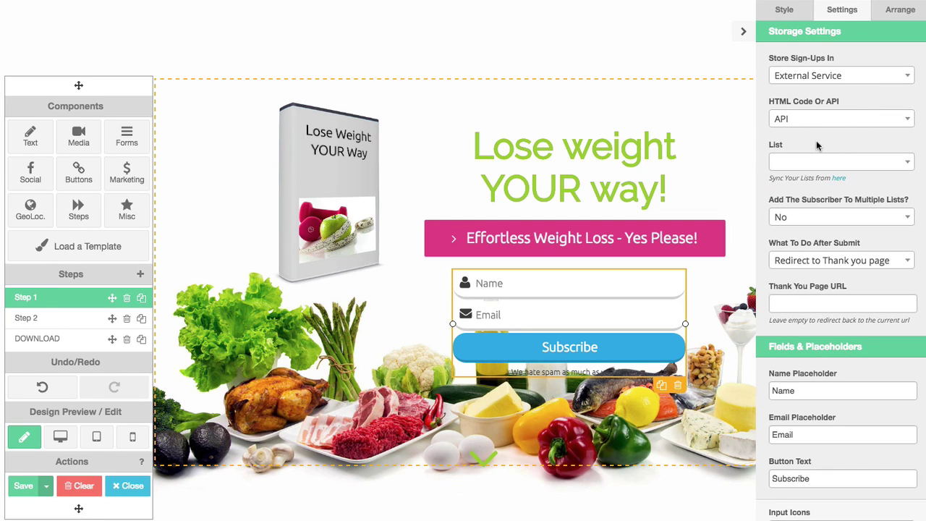
{"action": "left_click", "coordinate": [804, 217]}
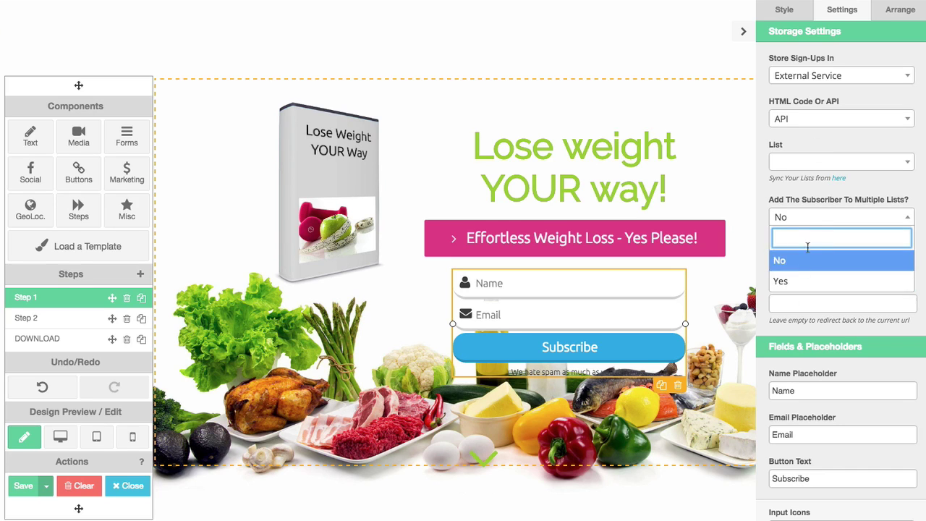
{"action": "left_click", "coordinate": [867, 192]}
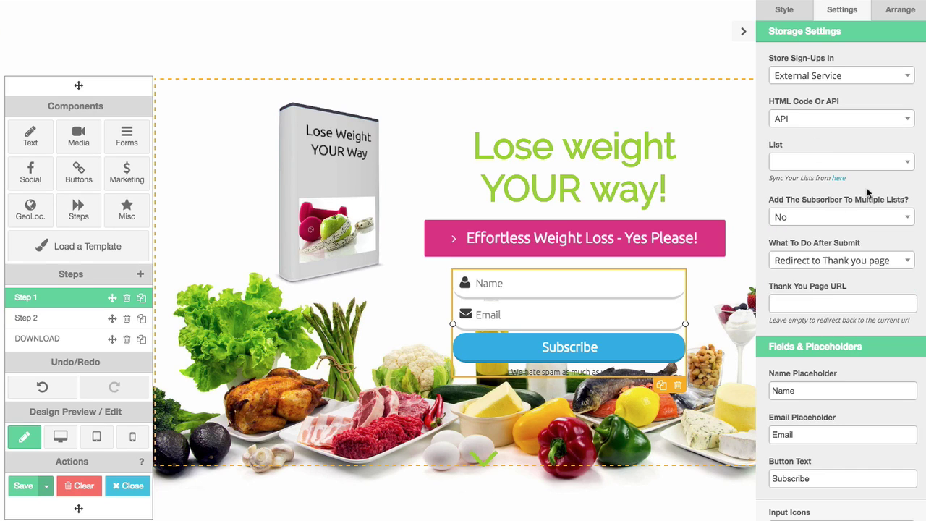
{"action": "left_click", "coordinate": [836, 261]}
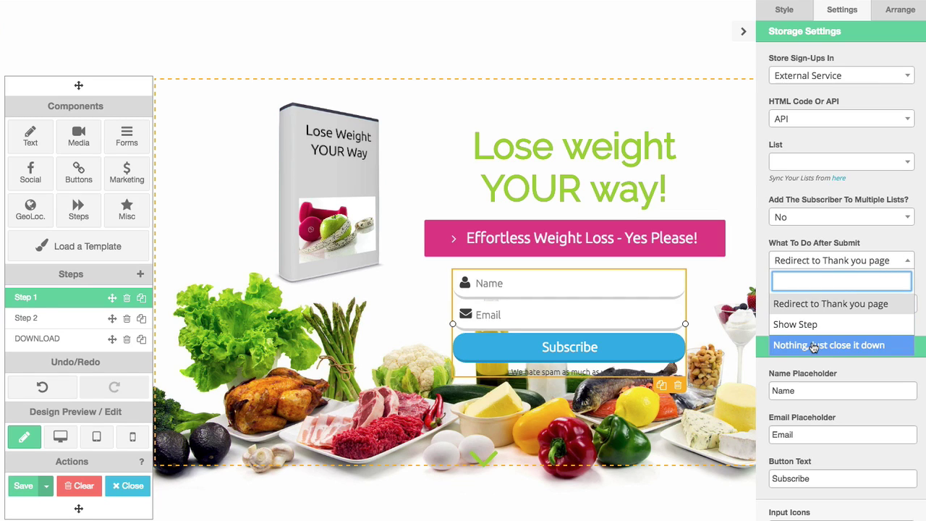
{"action": "left_click", "coordinate": [870, 244]}
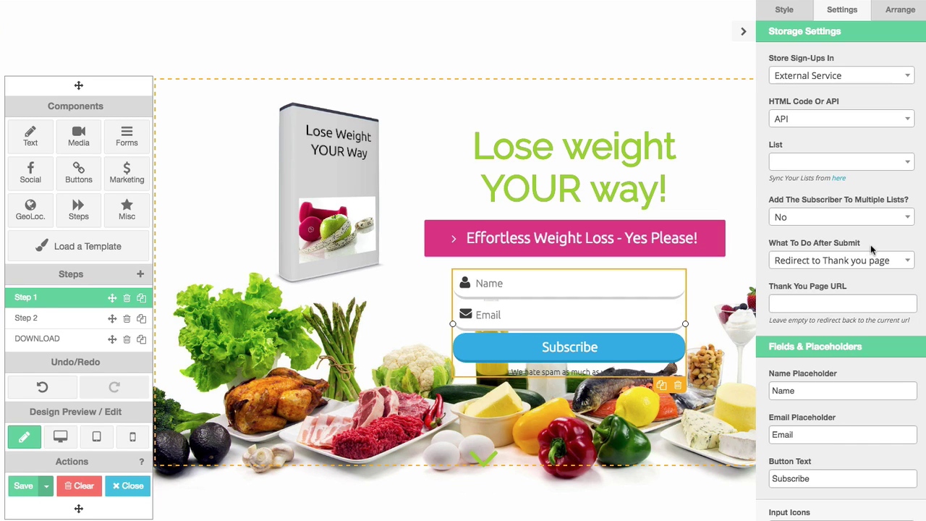
Examine the opt-in form's placeholder, input icon and entrance animation options.
{"action": "scroll", "coordinate": [788, 336], "scroll_direction": "down", "scroll_amount": 1}
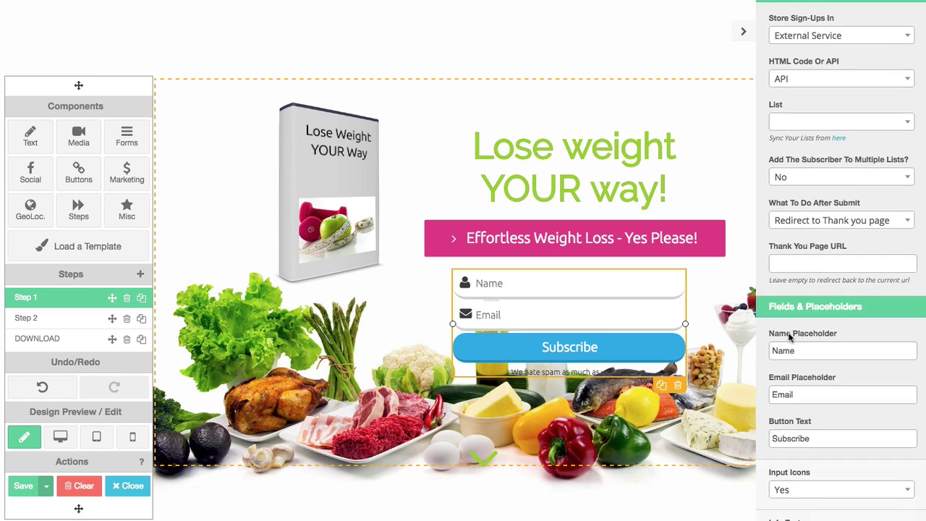
{"action": "scroll", "coordinate": [789, 337], "scroll_direction": "down", "scroll_amount": 5}
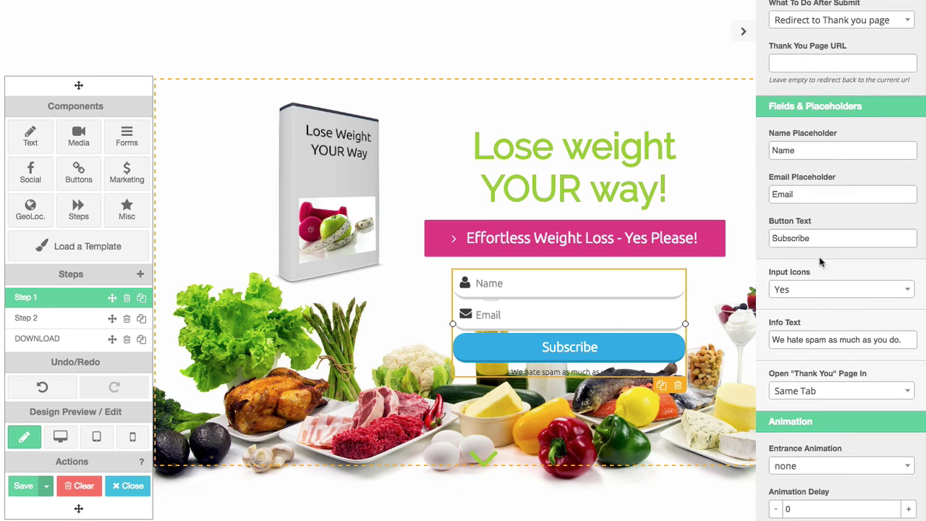
{"action": "left_click", "coordinate": [824, 298]}
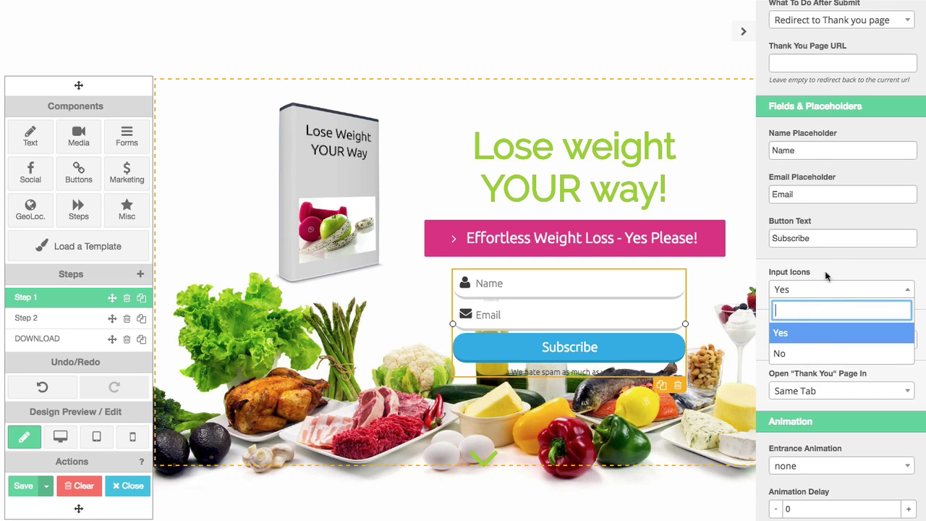
{"action": "left_click", "coordinate": [830, 263]}
{"action": "scroll", "coordinate": [850, 274], "scroll_direction": "down", "scroll_amount": 3}
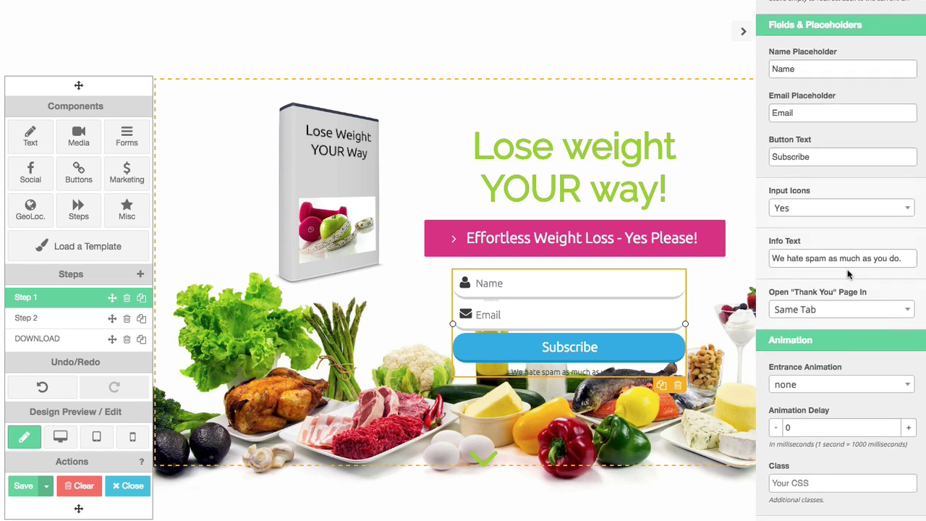
{"action": "left_click", "coordinate": [817, 331]}
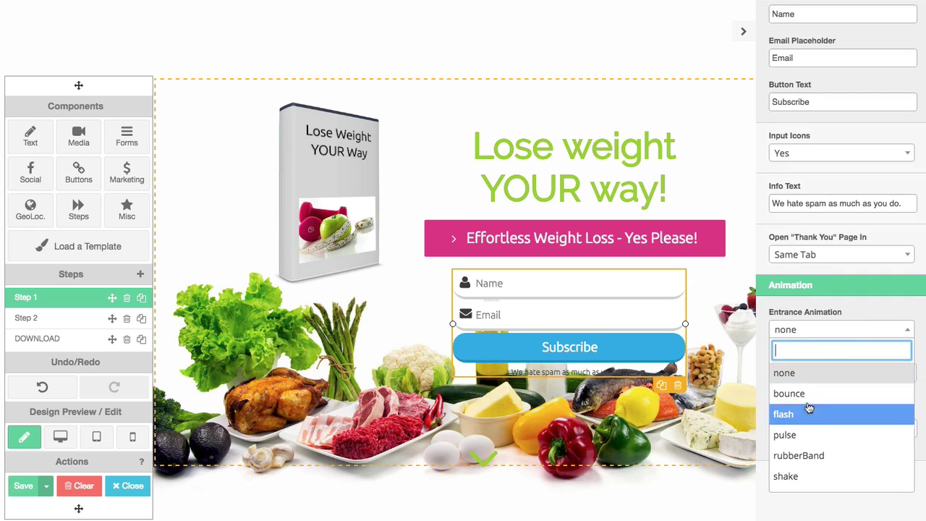
{"action": "scroll", "coordinate": [805, 428], "scroll_direction": "down", "scroll_amount": 6}
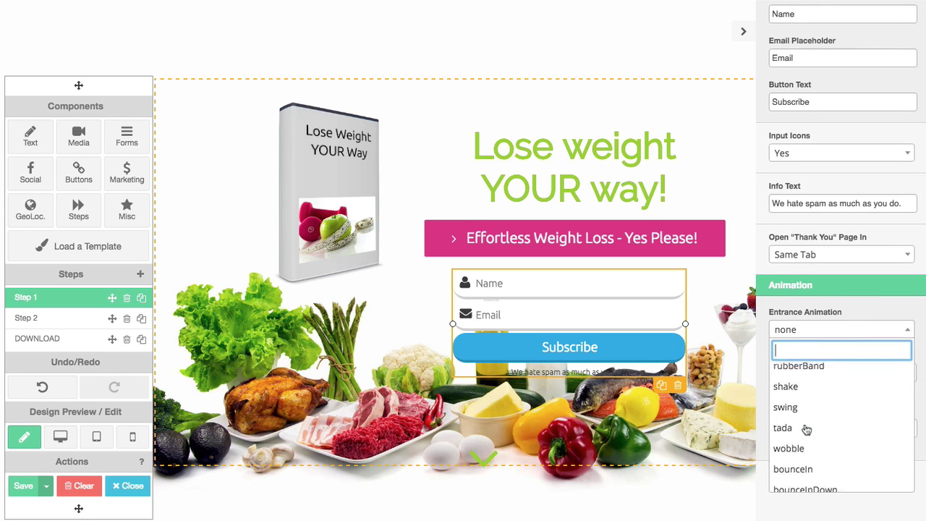
{"action": "scroll", "coordinate": [806, 428], "scroll_direction": "up", "scroll_amount": 2}
{"action": "scroll", "coordinate": [806, 428], "scroll_direction": "up", "scroll_amount": 4}
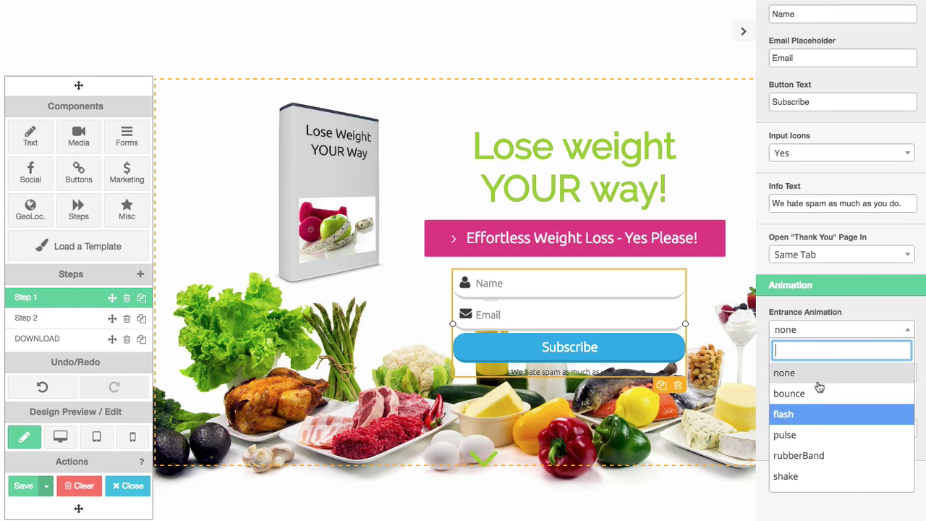
{"action": "left_click", "coordinate": [863, 267]}
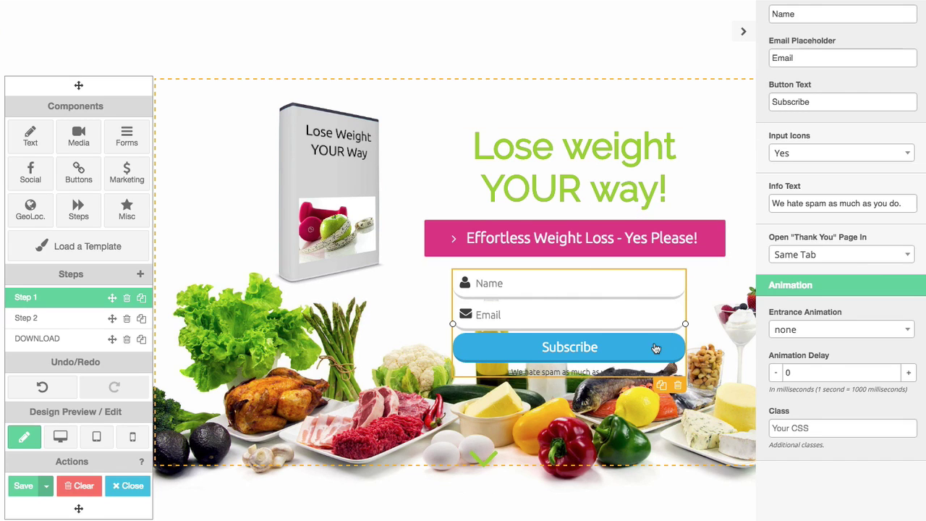
Delete the opt-in form from Step 1 and accept the deletion.
{"action": "left_click", "coordinate": [677, 386]}
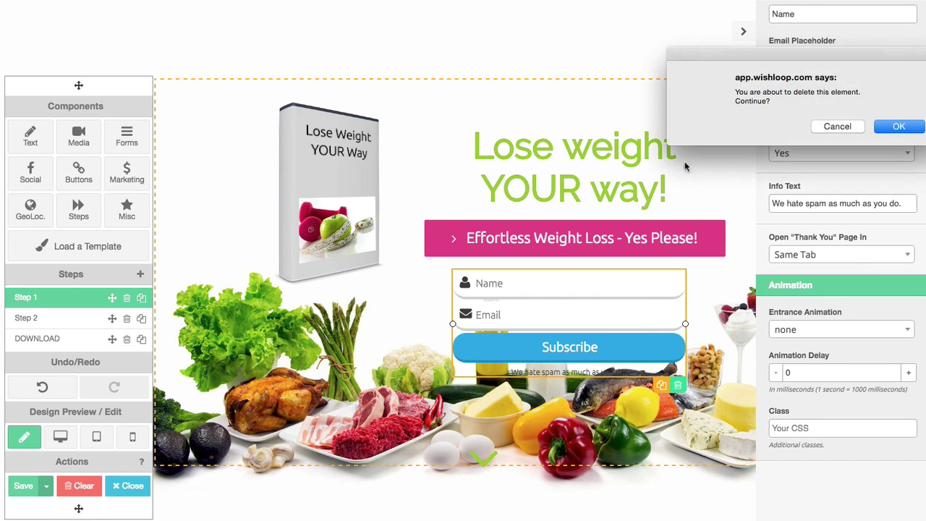
{"action": "left_click", "coordinate": [885, 127]}
Look through the available social, button, marketing and geolocation components.
{"action": "left_click", "coordinate": [31, 180]}
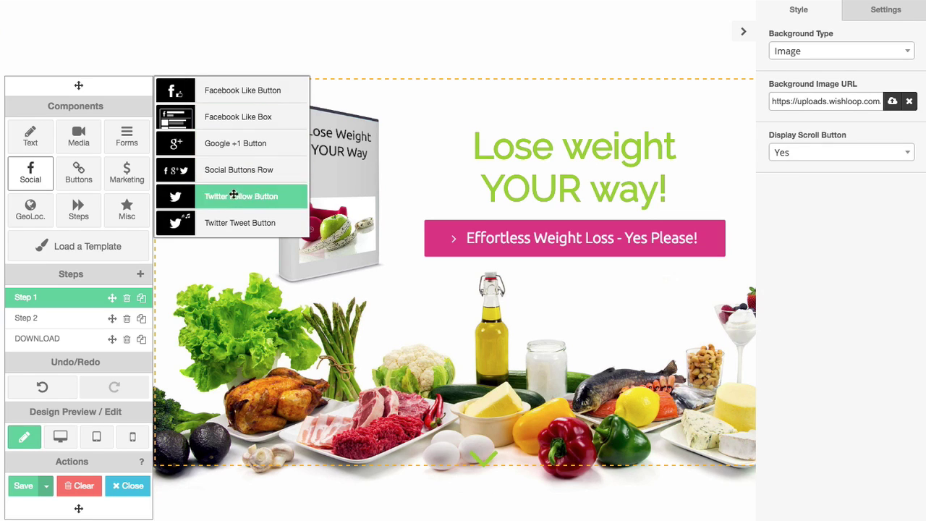
{"action": "left_click", "coordinate": [88, 183]}
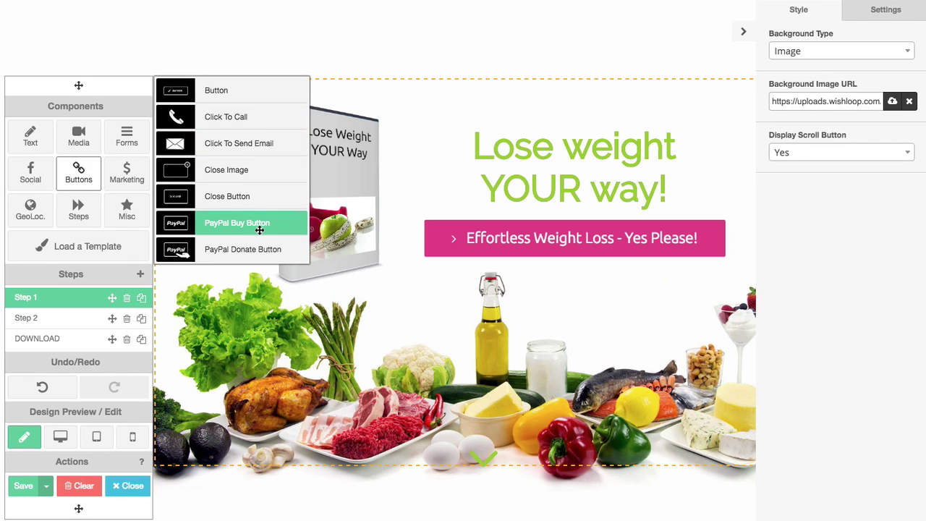
{"action": "left_click", "coordinate": [117, 182]}
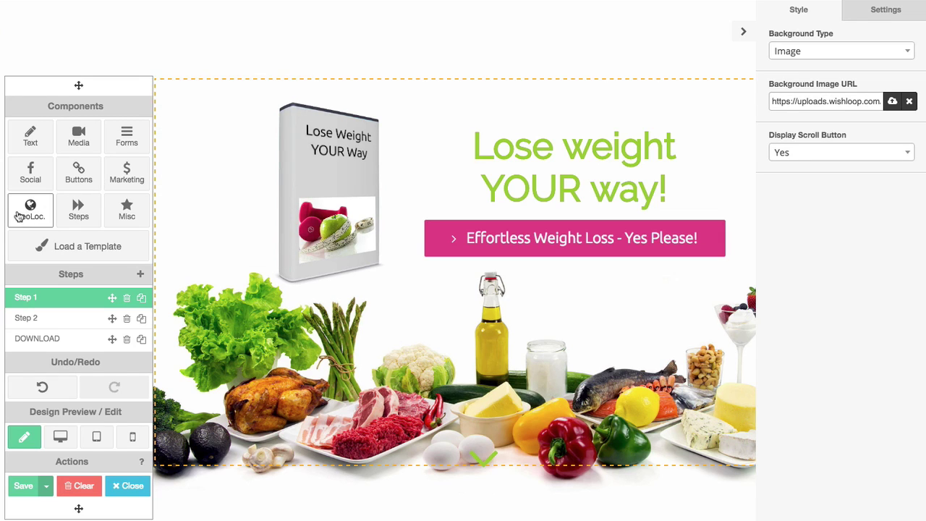
{"action": "mouse_move", "coordinate": [21, 216]}
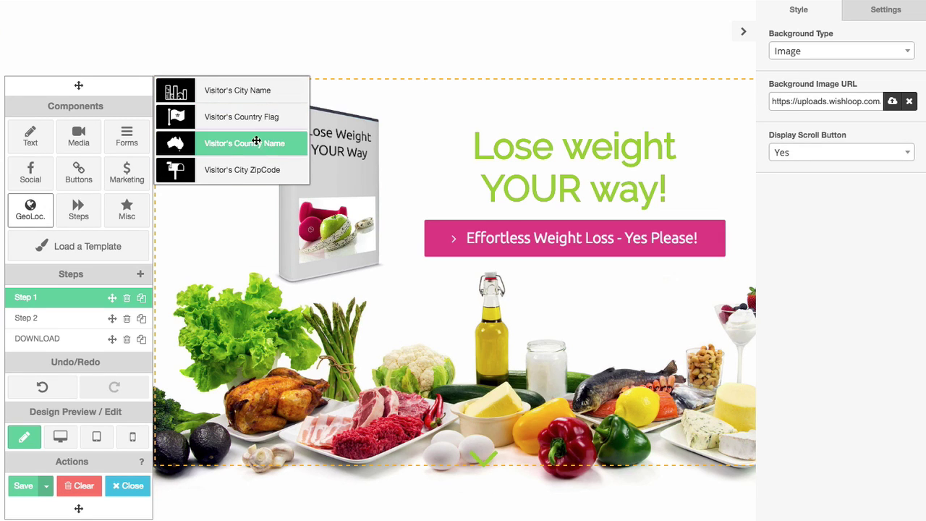
Look through the available step-link and miscellaneous components.
{"action": "mouse_move", "coordinate": [78, 217]}
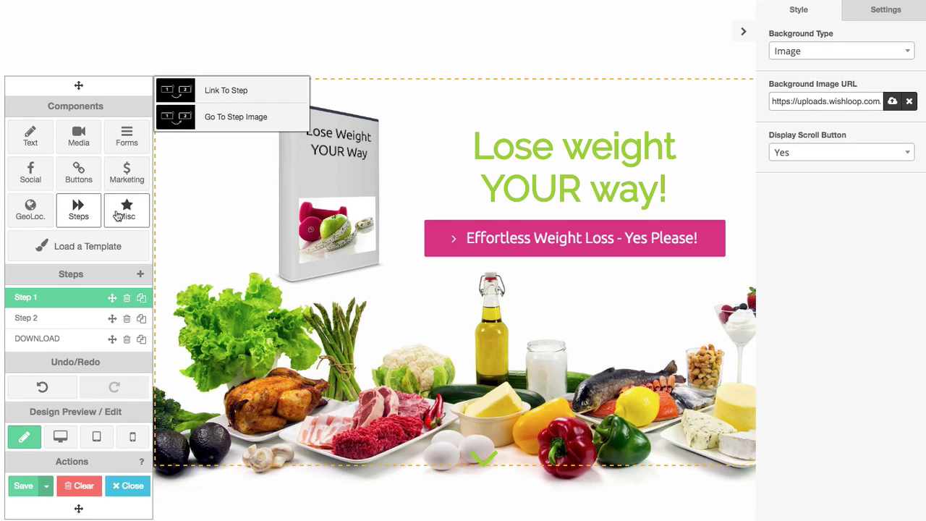
{"action": "mouse_move", "coordinate": [124, 215]}
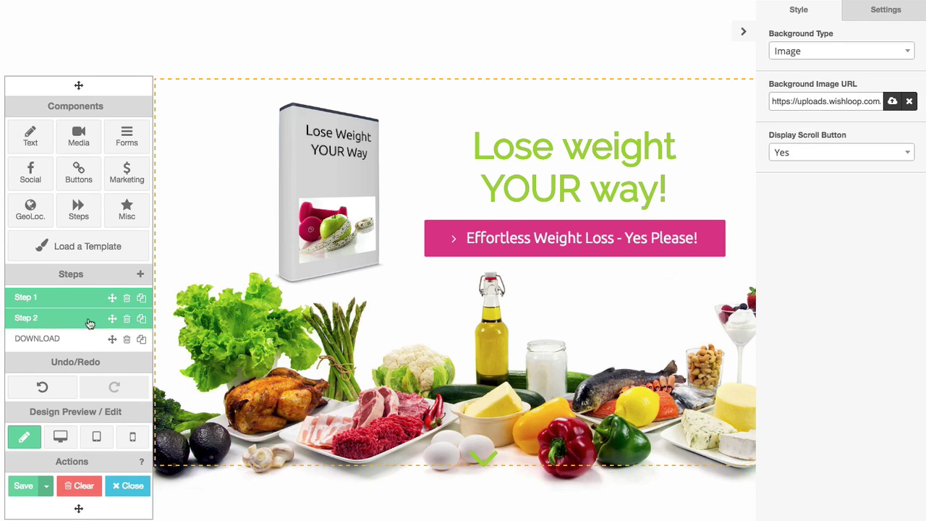
Move Step 2 above Step 1 in the step order, and restore the original order.
{"action": "left_click_drag", "start_coordinate": [111, 319], "coordinate": [109, 301]}
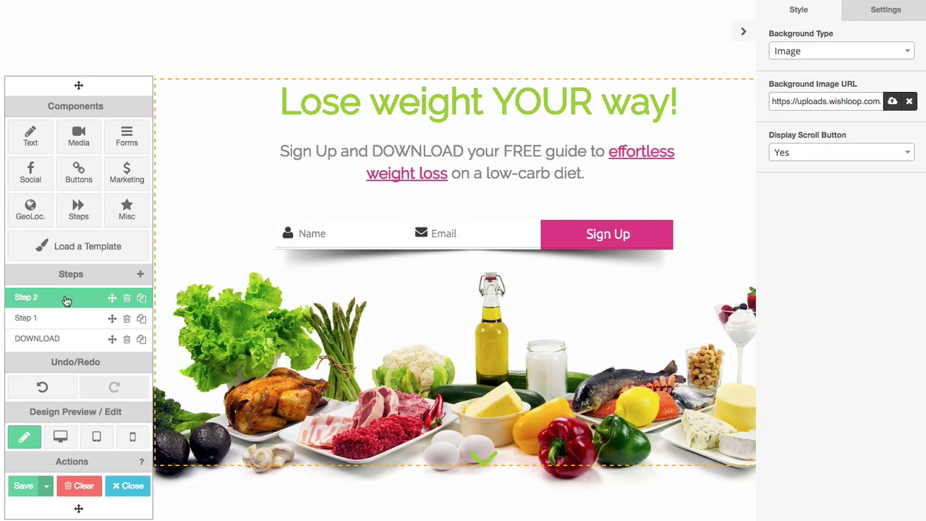
{"action": "double_click", "coordinate": [65, 324]}
{"action": "left_click_drag", "start_coordinate": [111, 297], "coordinate": [110, 318]}
{"action": "left_click", "coordinate": [94, 305]}
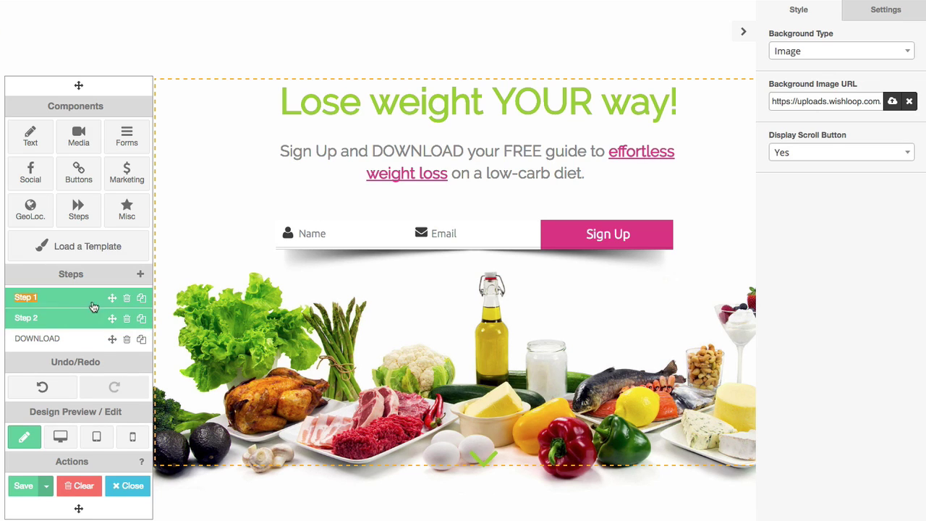
View Step 1, Step 2 and the DOWNLOAD step in turn on the canvas.
{"action": "left_click", "coordinate": [57, 318]}
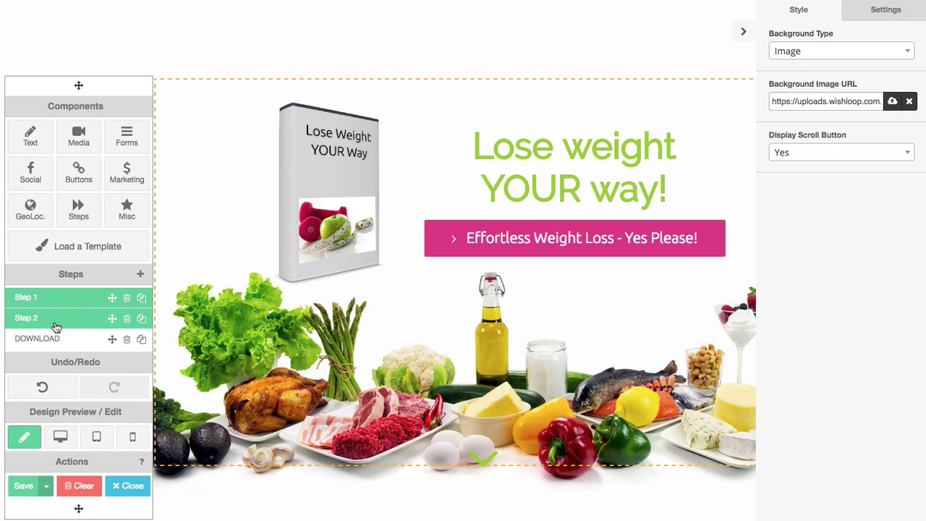
{"action": "left_click", "coordinate": [54, 344]}
{"action": "left_click", "coordinate": [69, 298]}
{"action": "left_click", "coordinate": [65, 321]}
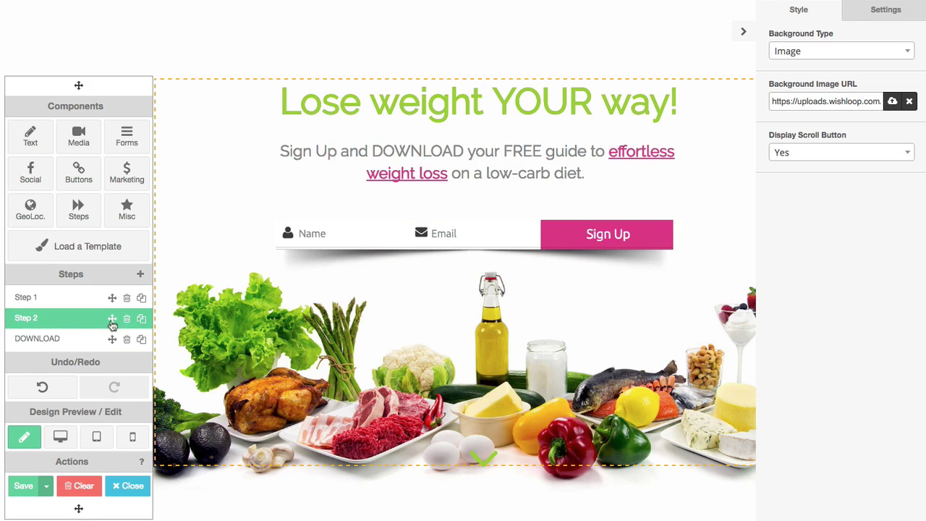
{"action": "left_click", "coordinate": [81, 339]}
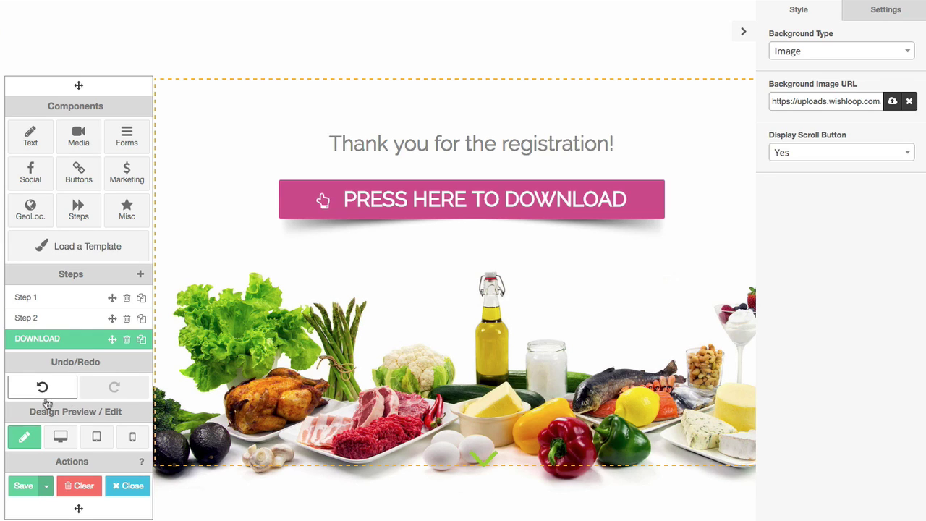
Preview the DOWNLOAD step and Step 1 in the desktop layout.
{"action": "left_click", "coordinate": [60, 438]}
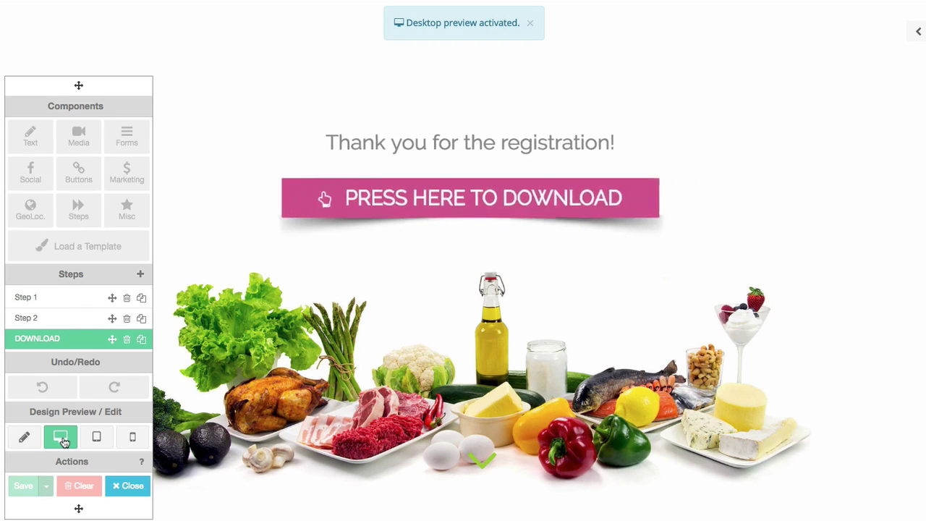
{"action": "left_click", "coordinate": [54, 298]}
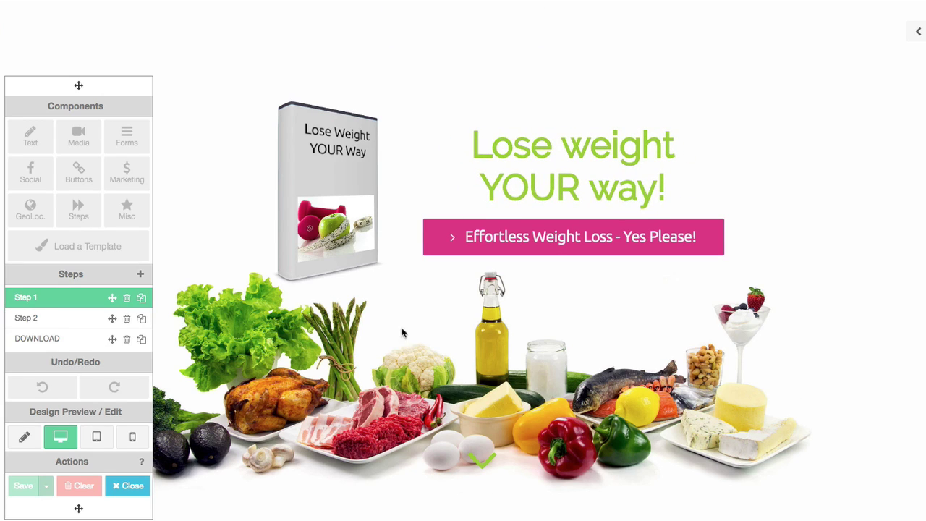
In Step 1's tablet preview, hide and reshow the Headline element and try to reorder Link to Step.
{"action": "left_click", "coordinate": [97, 437]}
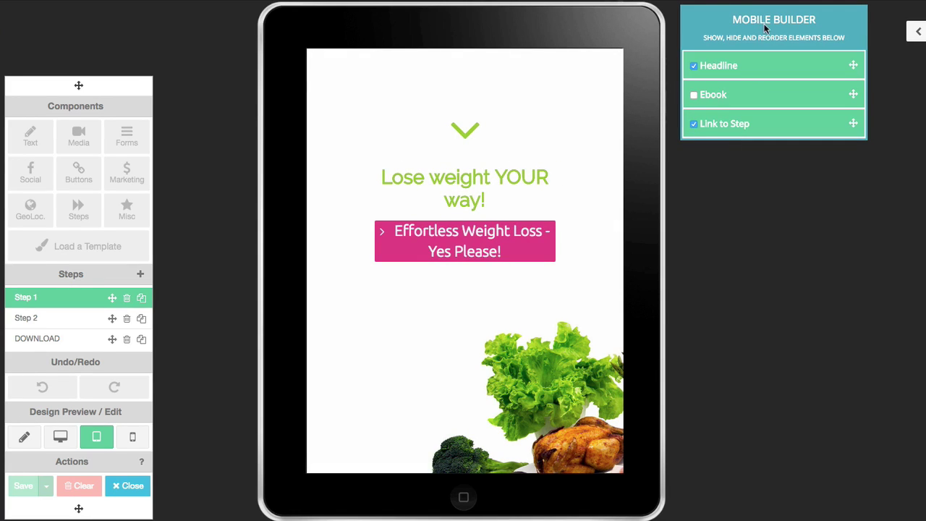
{"action": "left_click", "coordinate": [694, 66]}
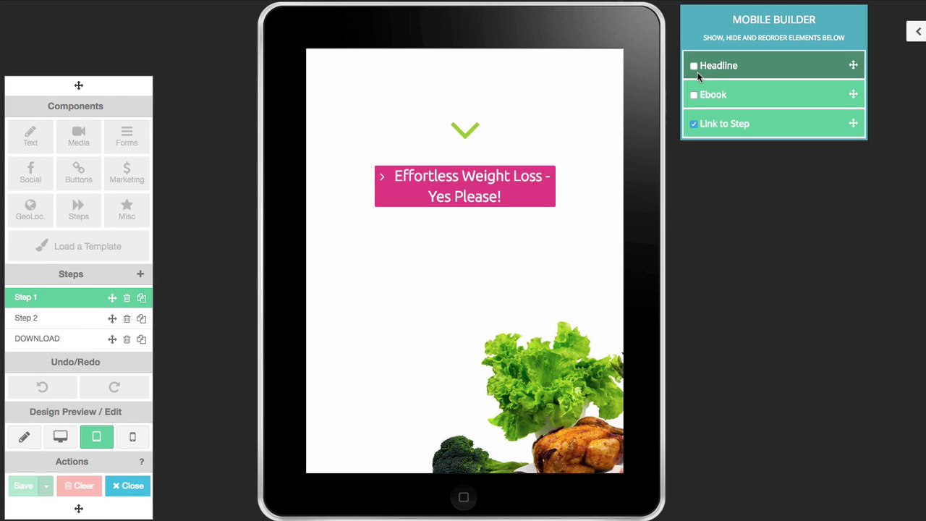
{"action": "left_click", "coordinate": [694, 67]}
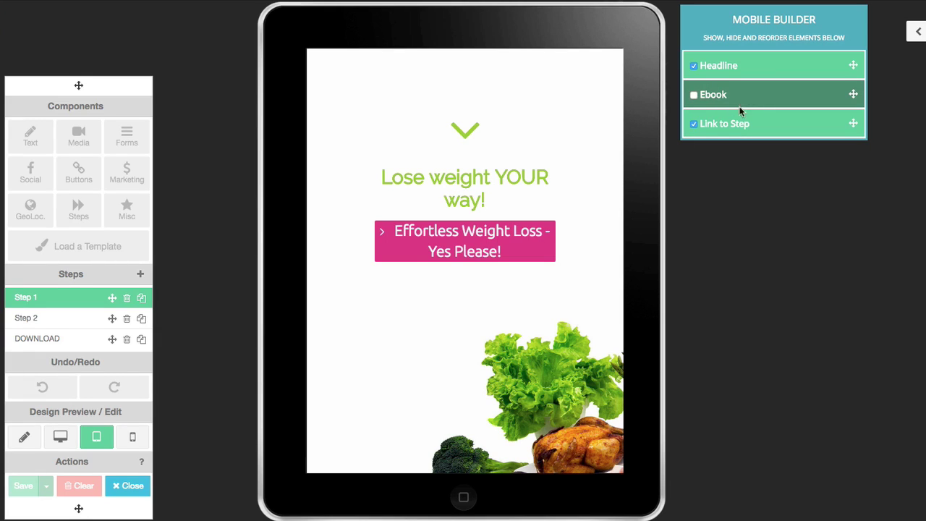
{"action": "left_click_drag", "start_coordinate": [746, 124], "coordinate": [750, 89]}
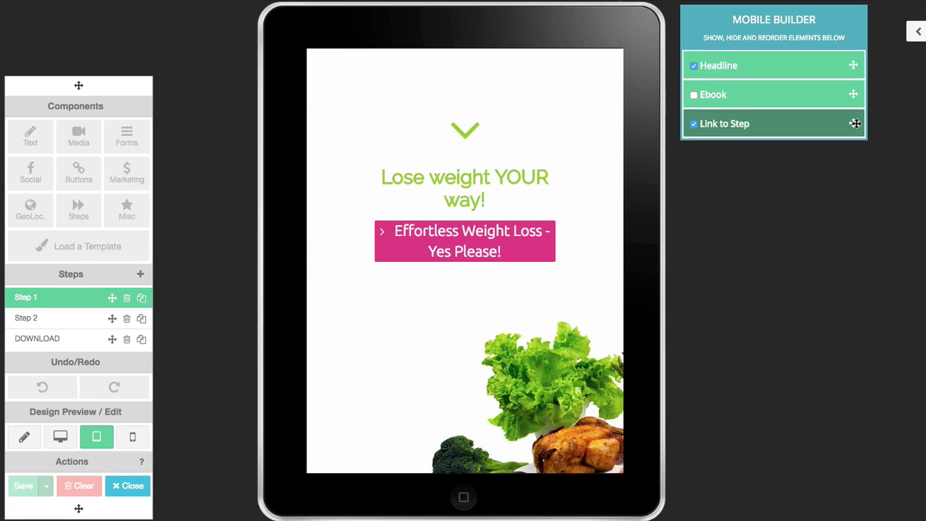
{"action": "mouse_move", "coordinate": [851, 122]}
{"action": "left_mouse_down"}
{"action": "mouse_move", "coordinate": [853, 93]}
{"action": "mouse_move", "coordinate": [850, 130]}
{"action": "left_mouse_up"}
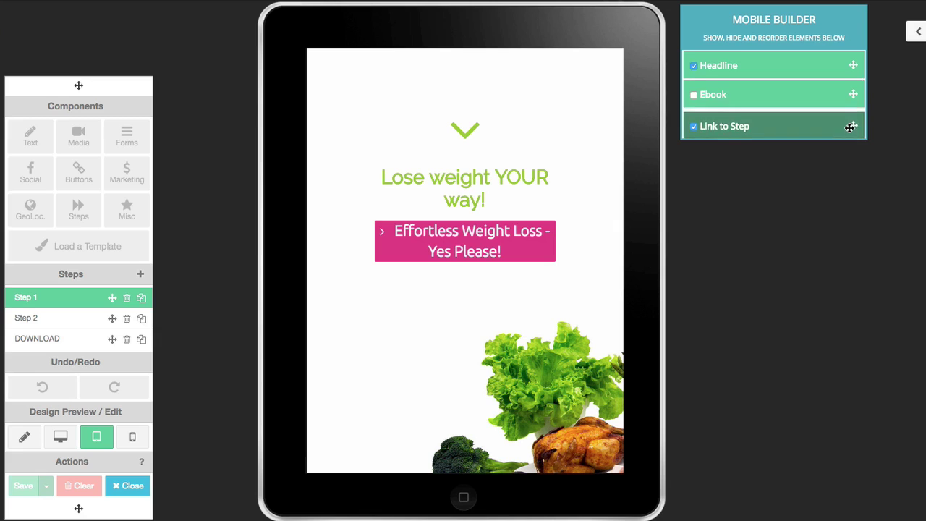
Preview Step 1 in the phone layout and return to editing mode.
{"action": "left_click", "coordinate": [132, 437]}
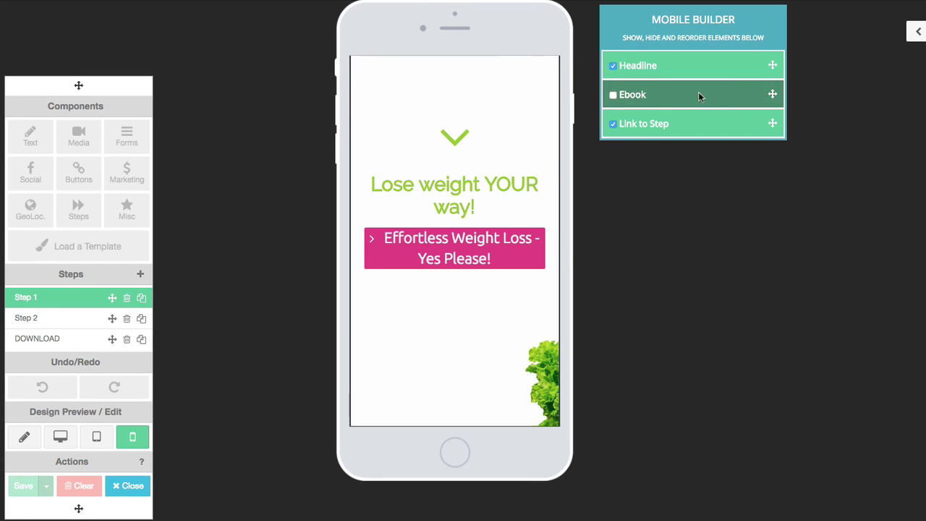
{"action": "left_click", "coordinate": [29, 438]}
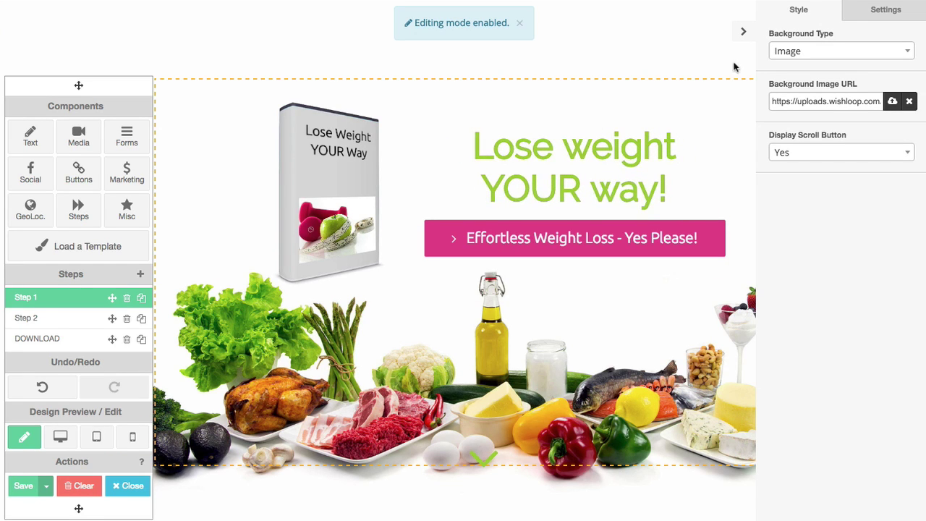
Examine the text formatting options of the Step 1 headline and close its text editor without saving.
{"action": "double_click", "coordinate": [604, 152]}
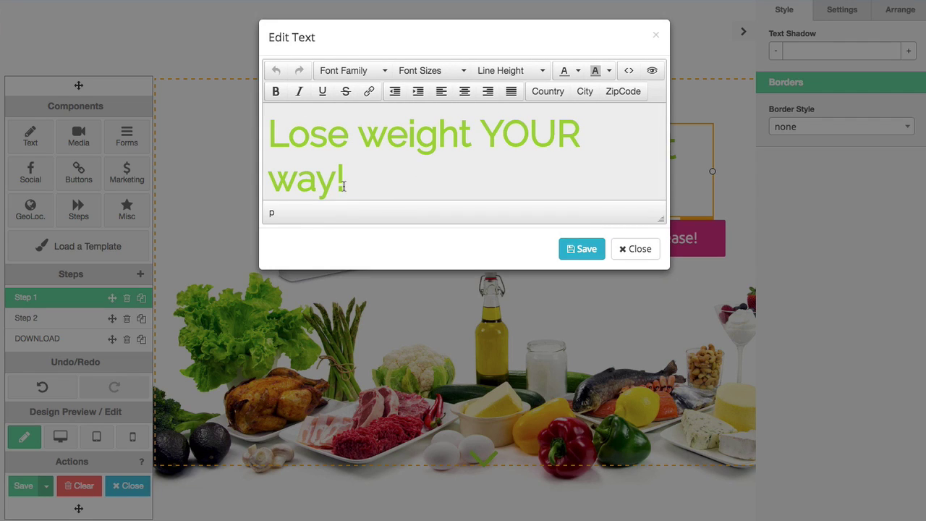
{"action": "left_click_drag", "start_coordinate": [344, 181], "coordinate": [286, 137]}
{"action": "left_click", "coordinate": [601, 174]}
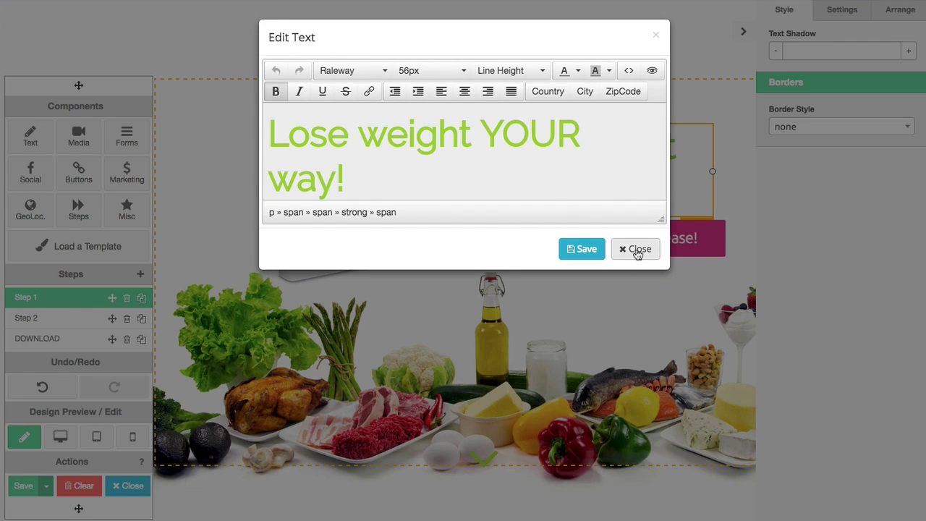
{"action": "left_click", "coordinate": [636, 249]}
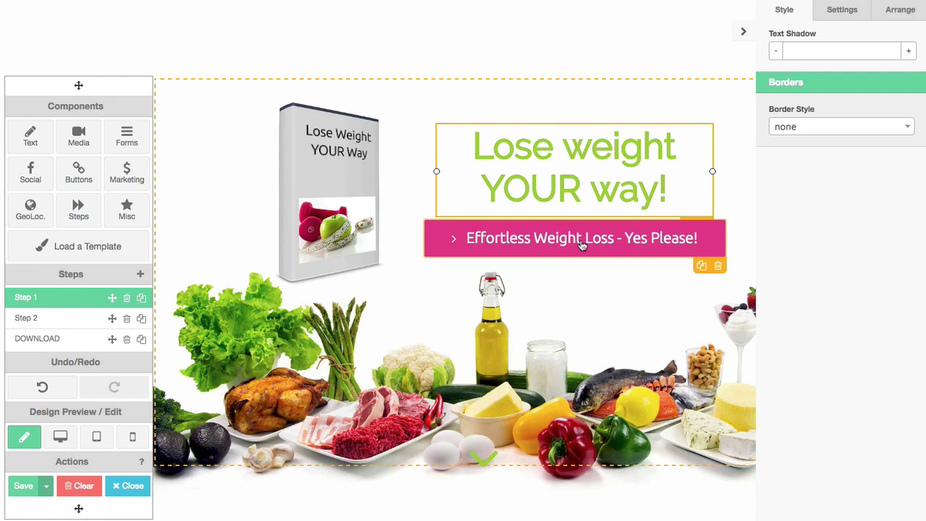
Set the ebook's cover color to Red.
{"action": "left_click", "coordinate": [352, 188]}
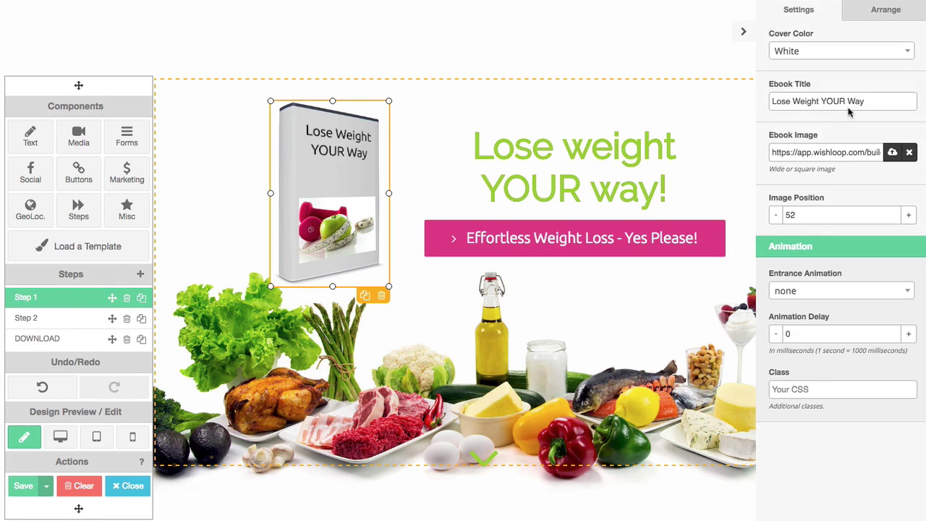
{"action": "left_click", "coordinate": [860, 54]}
{"action": "left_click", "coordinate": [842, 135]}
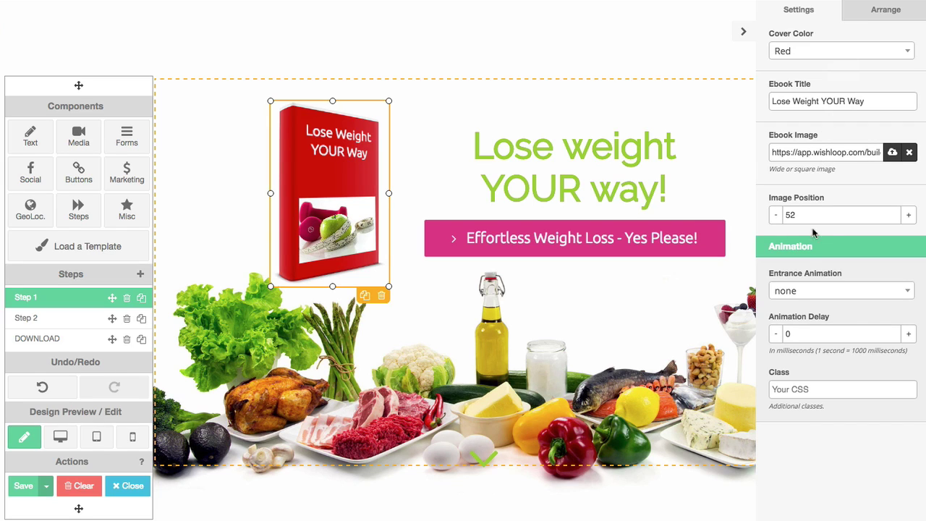
Examine the ebook's entrance animation options without choosing a different one.
{"action": "mouse_move", "coordinate": [369, 152]}
{"action": "left_click", "coordinate": [816, 297]}
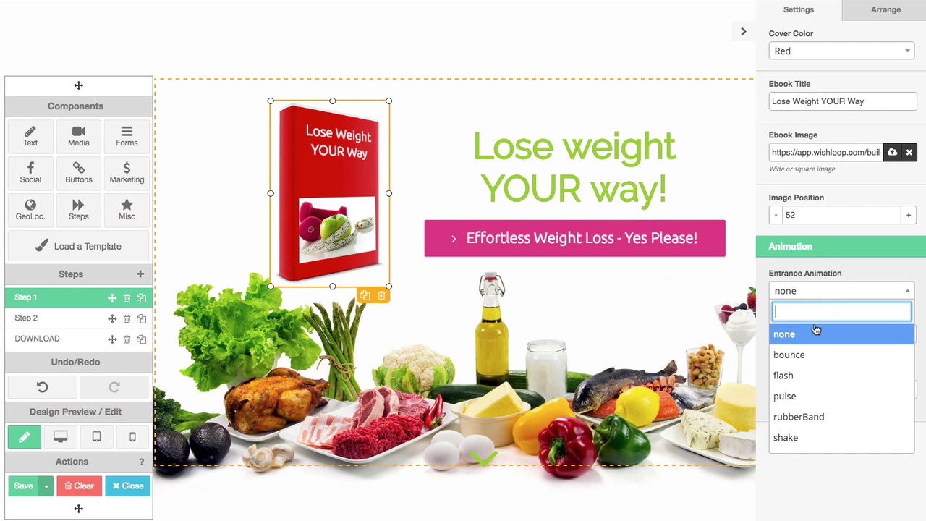
{"action": "left_click", "coordinate": [838, 240]}
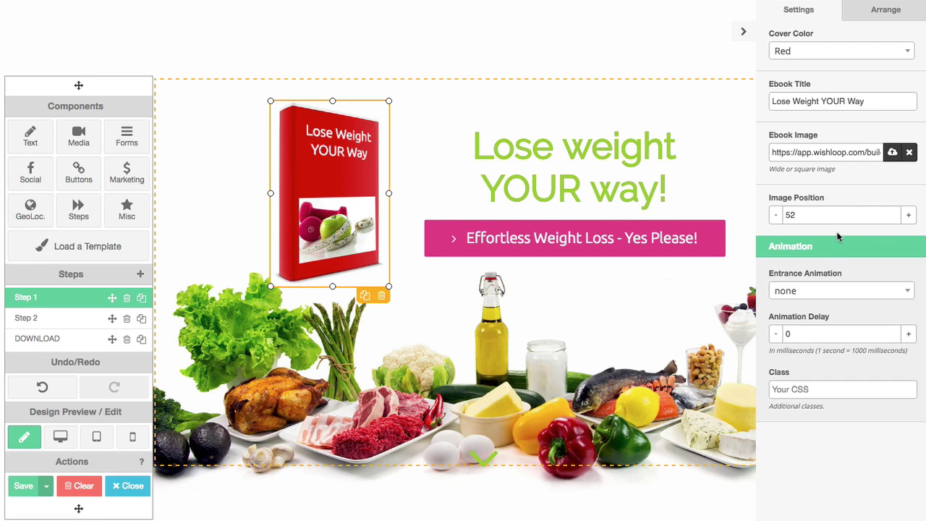
Examine the style and target-step settings of the "Effortless Weight Loss - Yes Please!" button.
{"action": "left_click", "coordinate": [562, 245]}
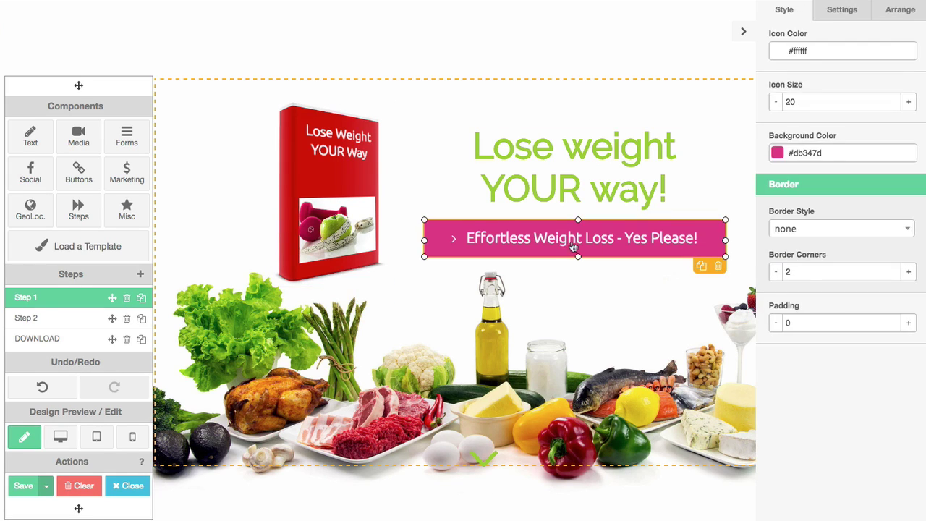
{"action": "left_click", "coordinate": [838, 18]}
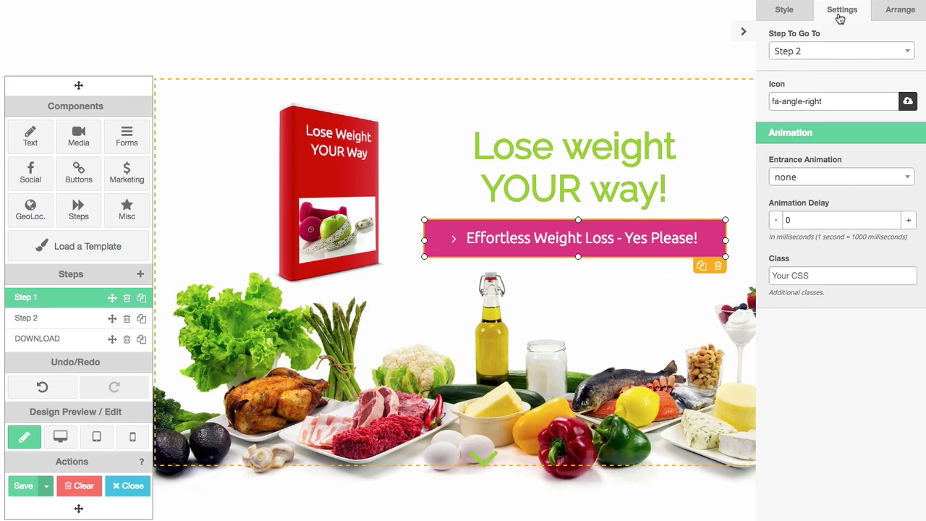
{"action": "left_click", "coordinate": [415, 370]}
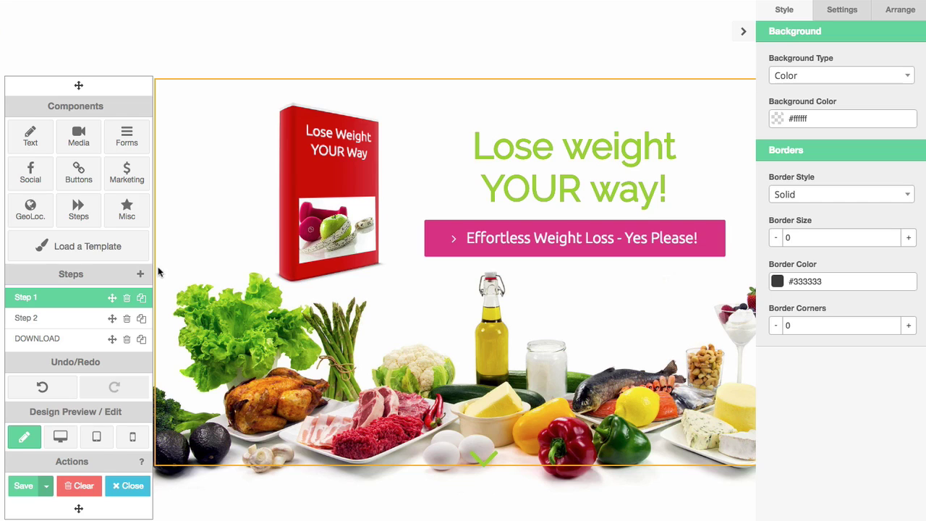
Browse the full template gallery and close it without loading a template.
{"action": "left_click", "coordinate": [92, 248]}
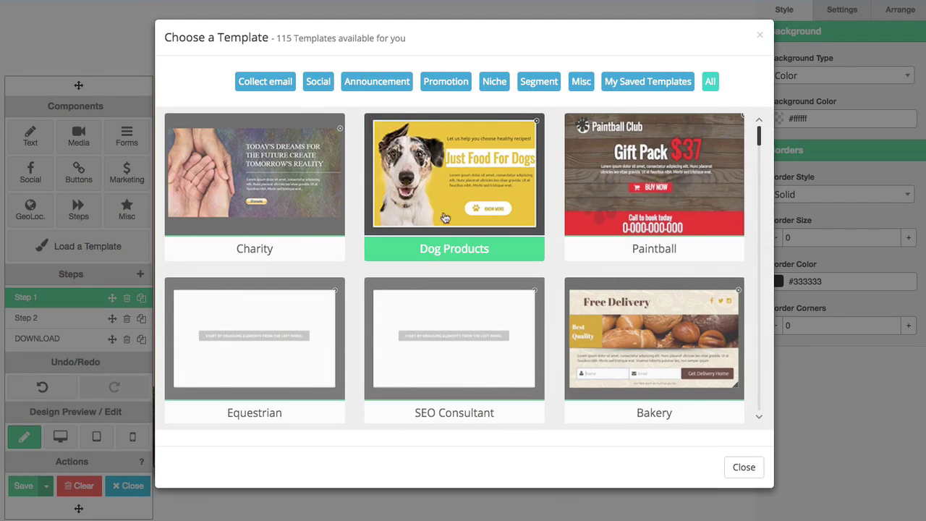
{"action": "scroll", "coordinate": [438, 221], "scroll_direction": "down", "scroll_amount": 10}
{"action": "scroll", "coordinate": [436, 219], "scroll_direction": "down", "scroll_amount": 3}
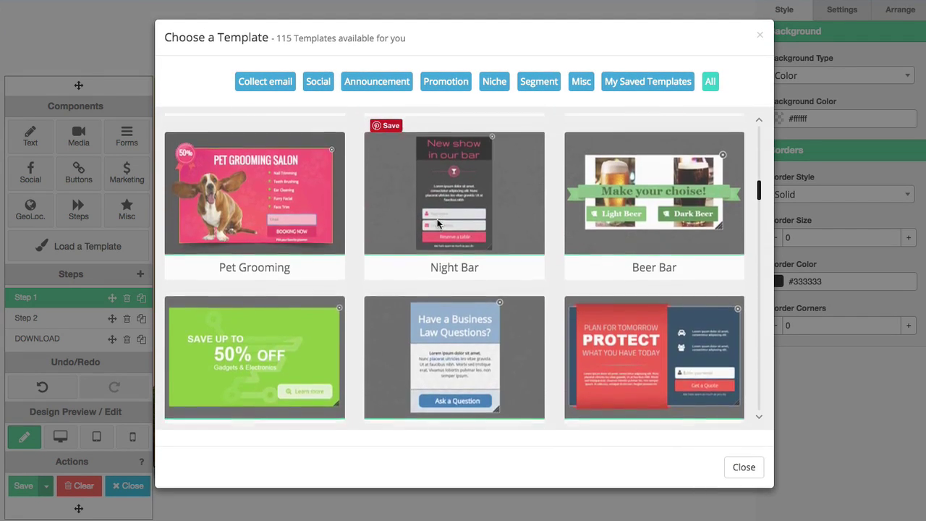
{"action": "scroll", "coordinate": [449, 221], "scroll_direction": "down", "scroll_amount": 20}
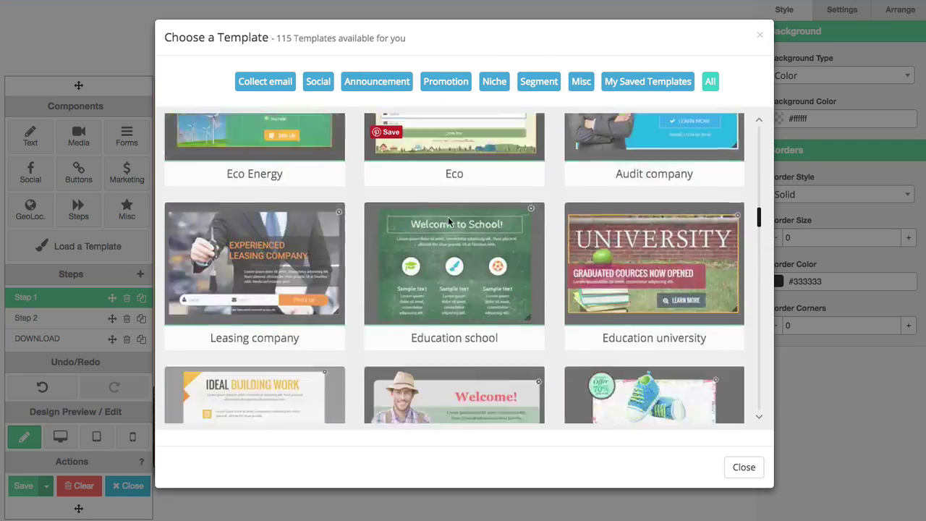
{"action": "scroll", "coordinate": [448, 209], "scroll_direction": "up", "scroll_amount": 15}
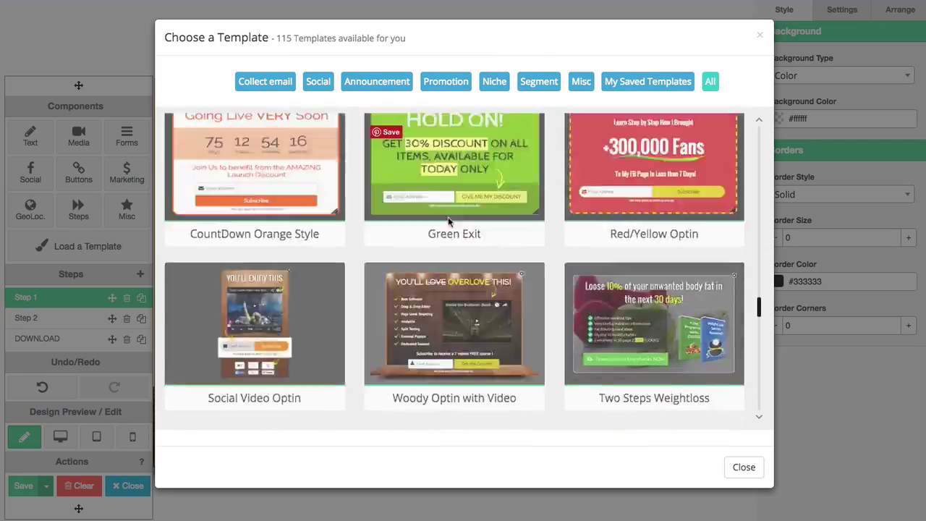
{"action": "left_click", "coordinate": [760, 36]}
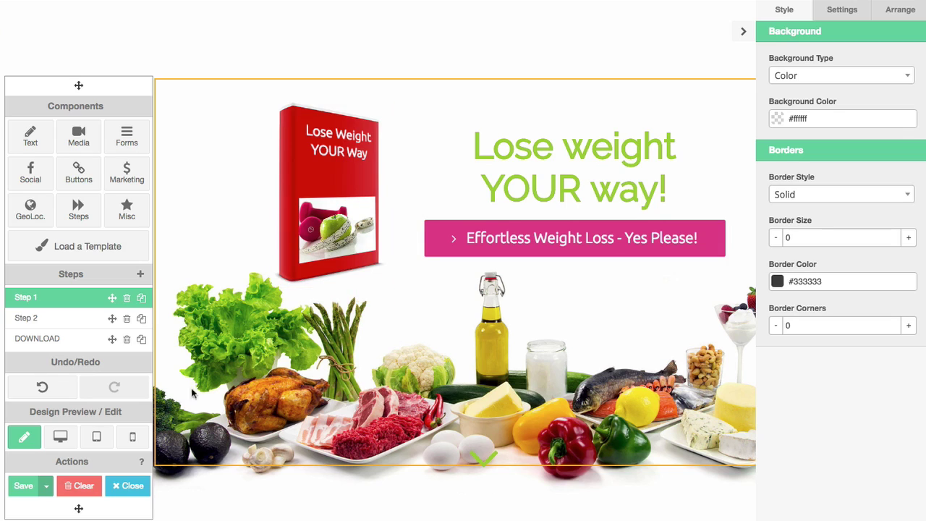
Save the design changes and close the design editor.
{"action": "left_click", "coordinate": [37, 495]}
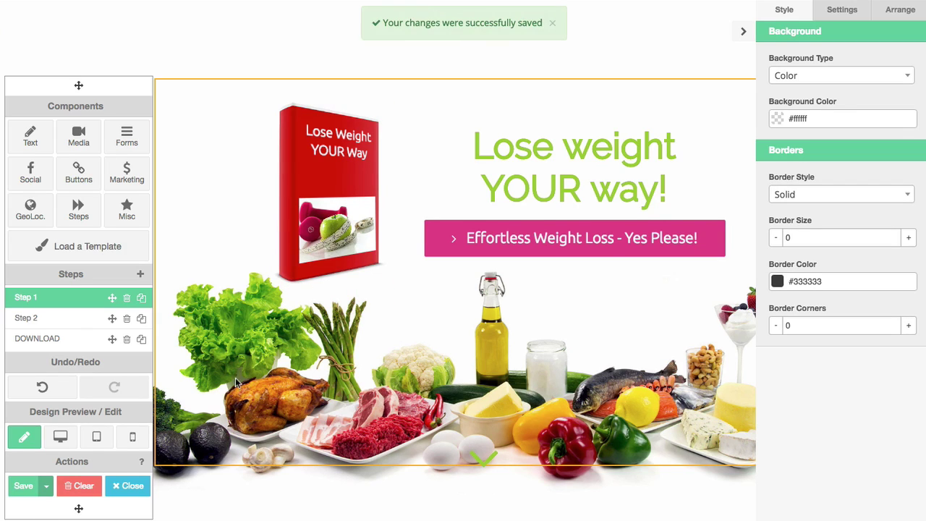
{"action": "left_click", "coordinate": [133, 492]}
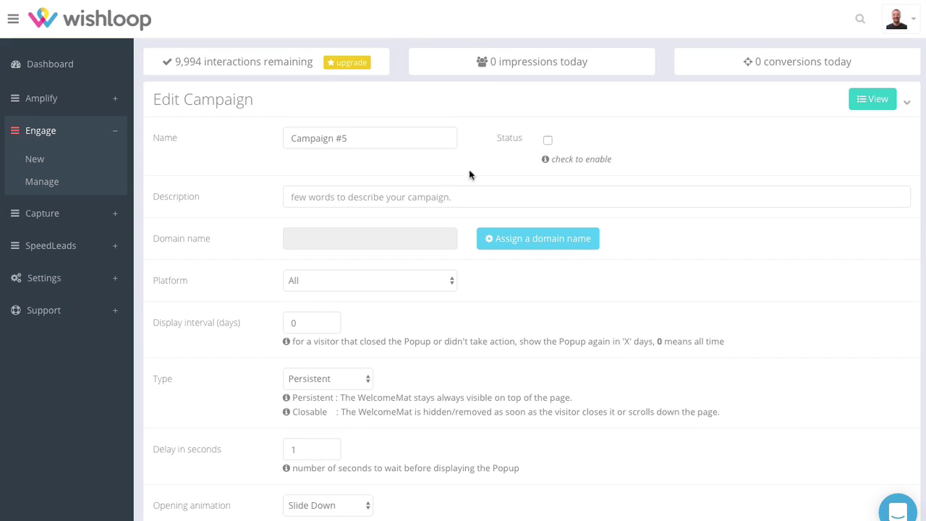
Rename the campaign as Demo 2.
{"action": "left_click_drag", "start_coordinate": [383, 141], "coordinate": [229, 139]}
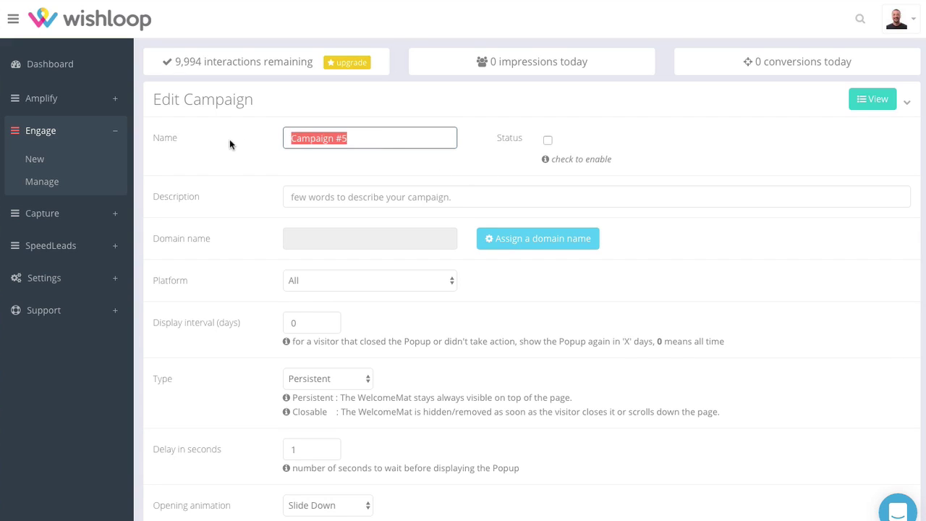
{"action": "type", "text": "Demo 2"}
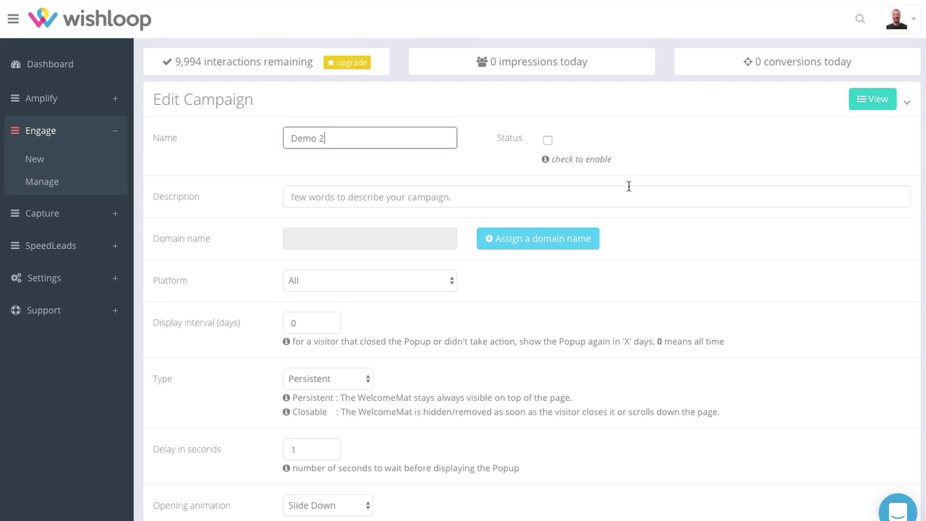
Assign the existing domain buildyourownsoftware.com to the Demo 2 campaign.
{"action": "scroll", "coordinate": [629, 203], "scroll_direction": "down", "scroll_amount": 1}
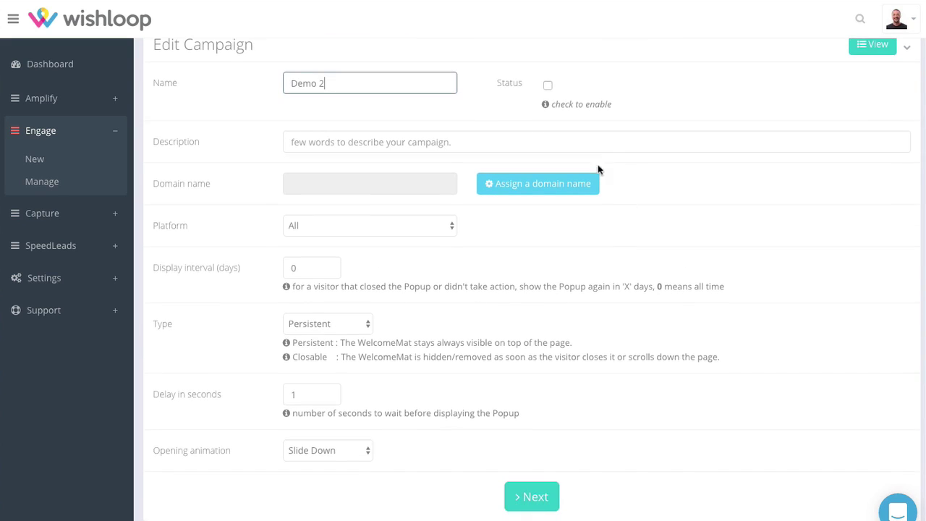
{"action": "left_click", "coordinate": [357, 144]}
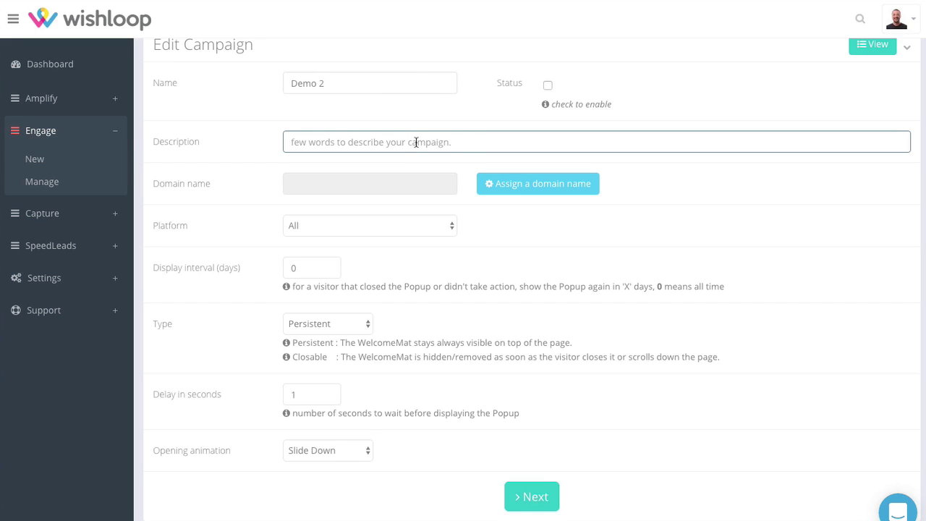
{"action": "left_click", "coordinate": [533, 187]}
{"action": "mouse_move", "coordinate": [436, 111]}
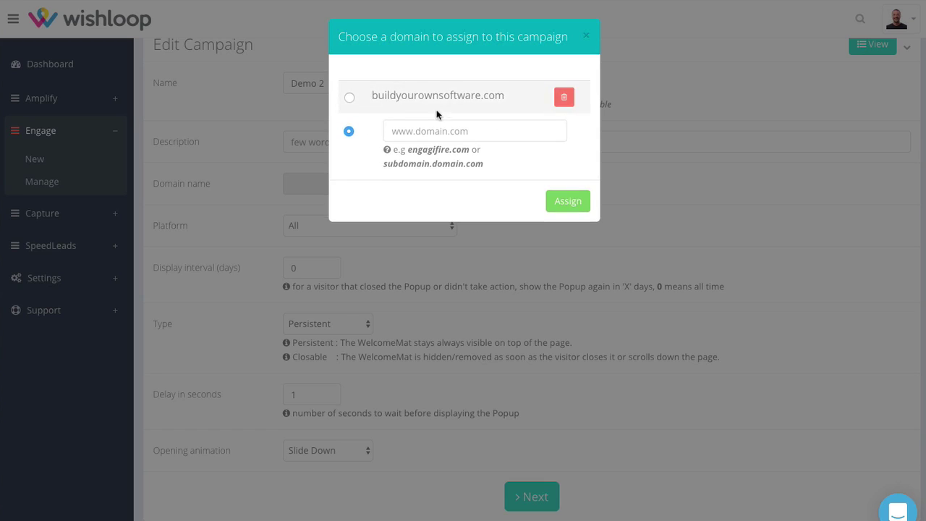
{"action": "left_click", "coordinate": [349, 99]}
{"action": "left_click", "coordinate": [566, 200]}
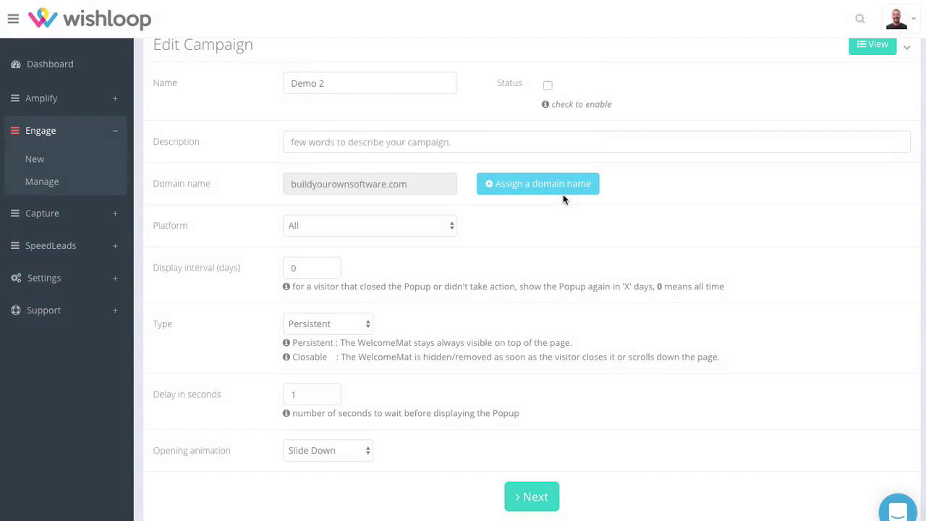
Review the available choices for the campaign's platform, popup type and opening animation.
{"action": "left_click", "coordinate": [445, 230]}
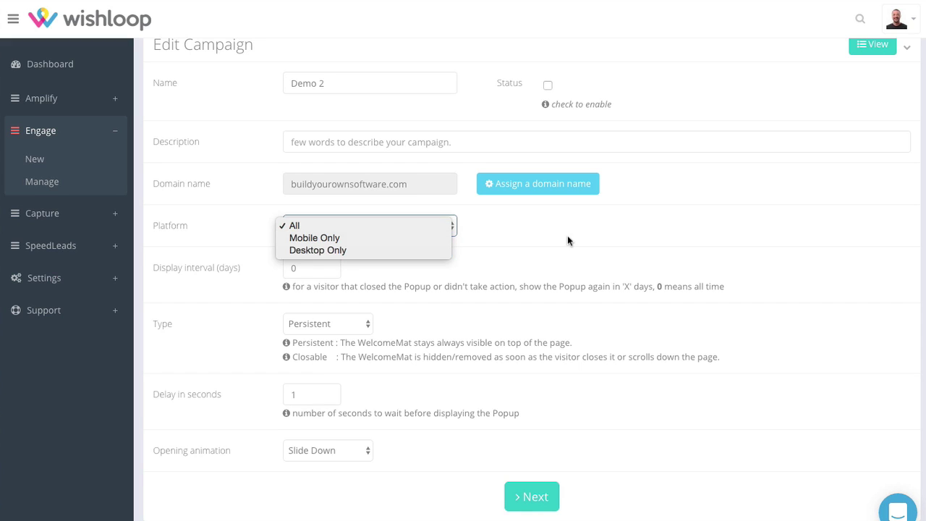
{"action": "left_click", "coordinate": [549, 238]}
{"action": "scroll", "coordinate": [528, 234], "scroll_direction": "down", "scroll_amount": 3}
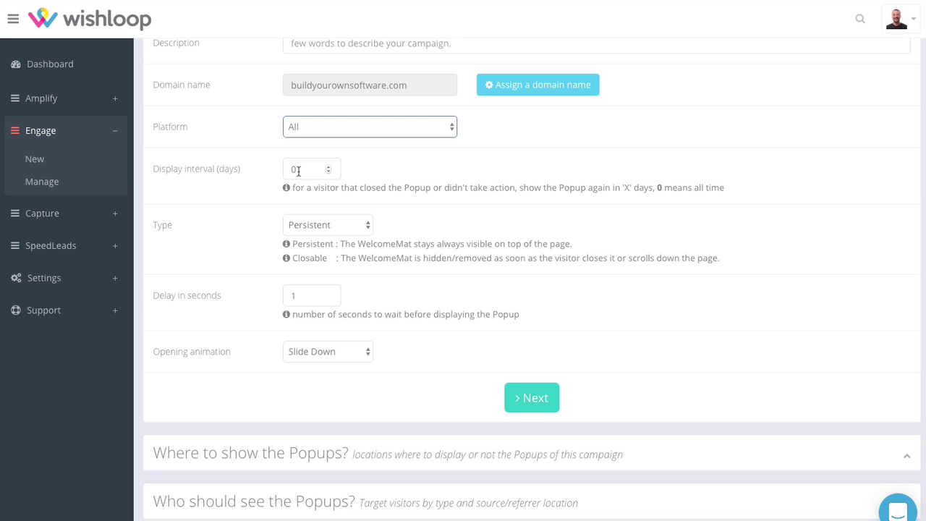
{"action": "left_click", "coordinate": [347, 231]}
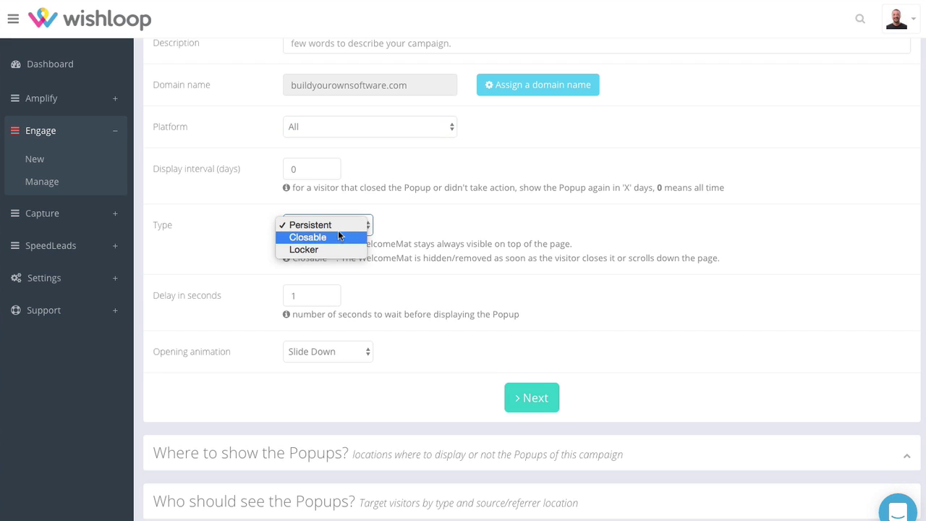
{"action": "left_click", "coordinate": [337, 227]}
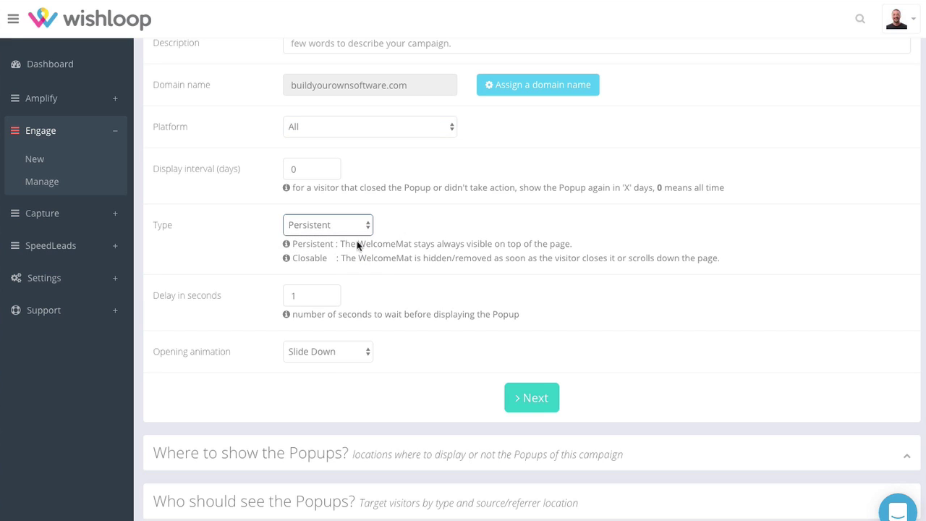
{"action": "scroll", "coordinate": [391, 226], "scroll_direction": "down", "scroll_amount": 1}
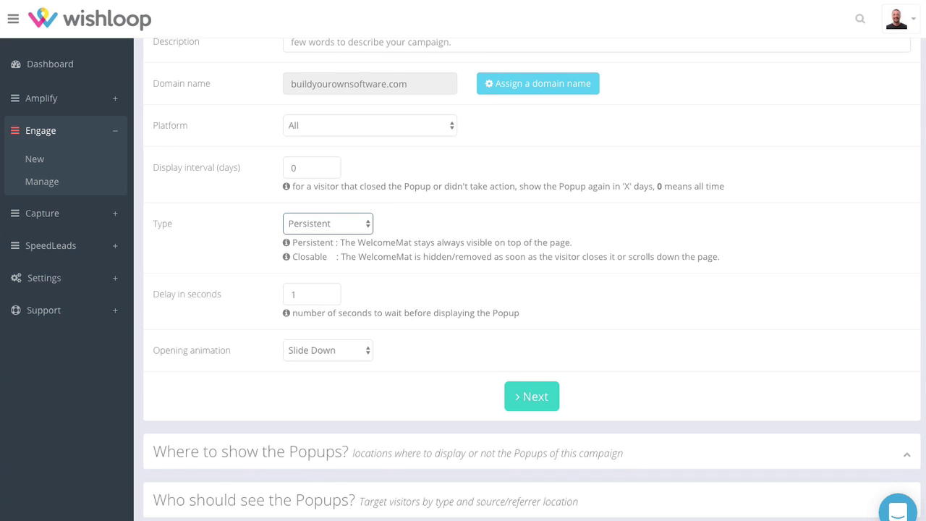
{"action": "scroll", "coordinate": [400, 232], "scroll_direction": "down", "scroll_amount": 1}
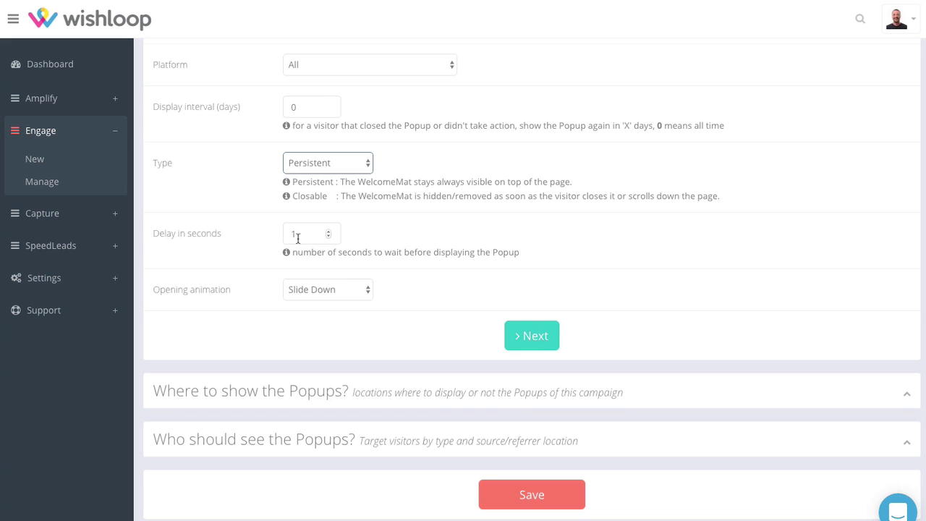
{"action": "left_click", "coordinate": [319, 289]}
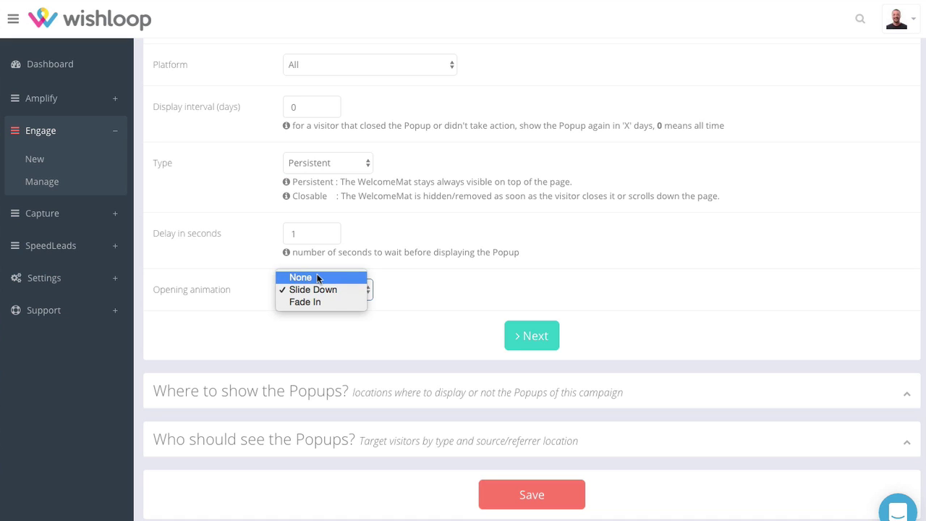
{"action": "left_click", "coordinate": [439, 291]}
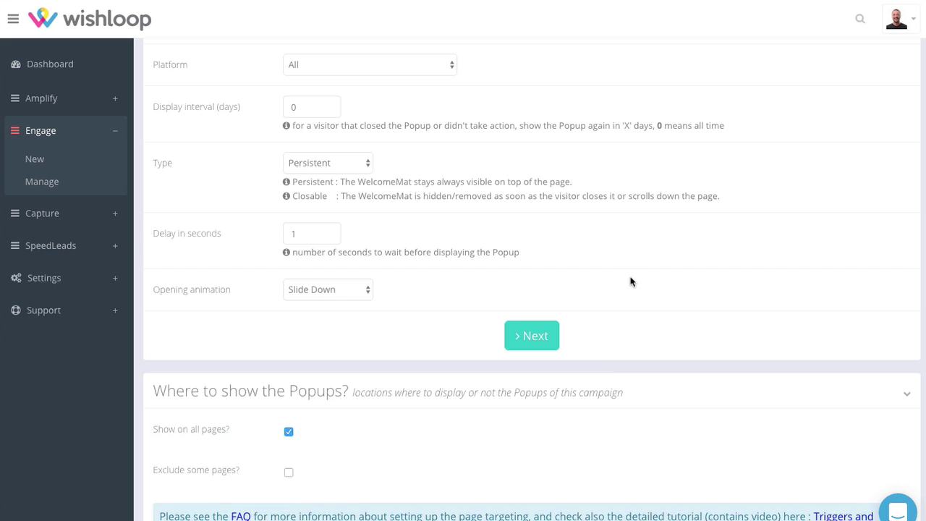
Try out the option to target only specific URLs, then set the popups to show on all pages with page exclusions enabled.
{"action": "scroll", "coordinate": [629, 280], "scroll_direction": "down", "scroll_amount": 3}
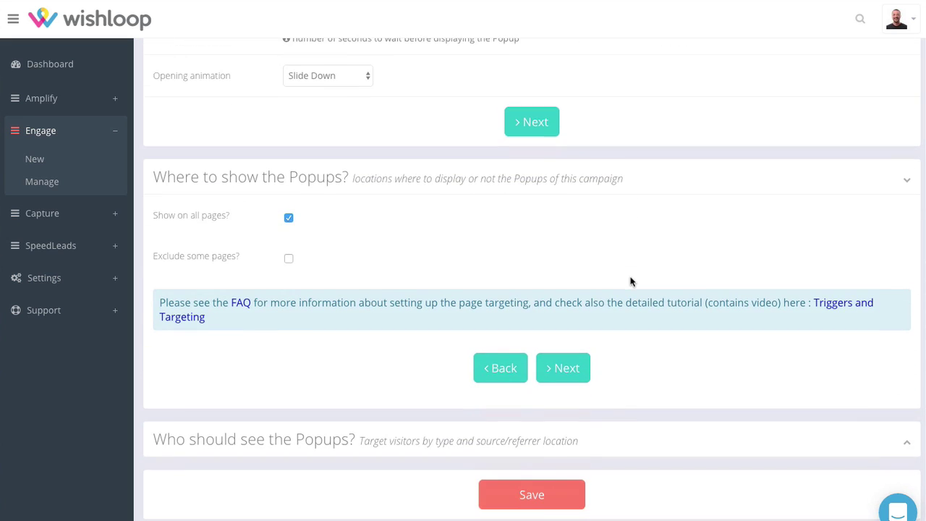
{"action": "left_click", "coordinate": [288, 260]}
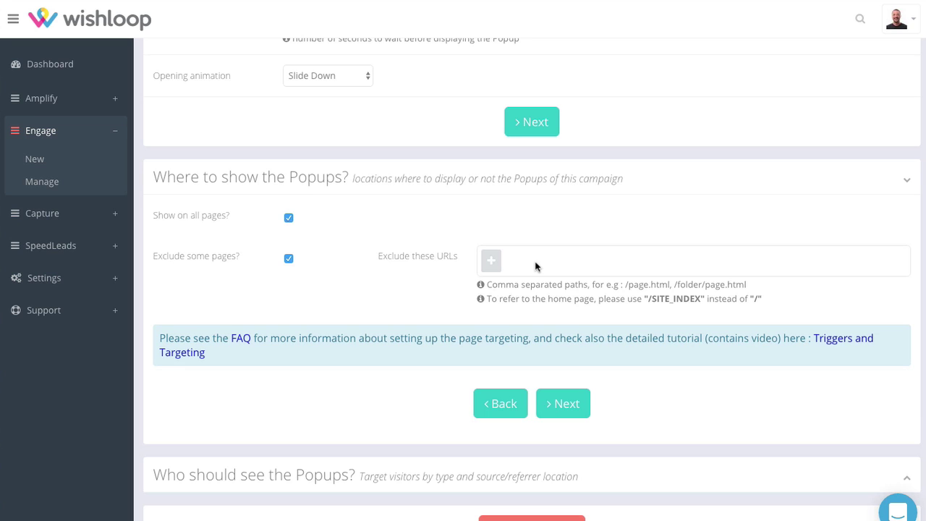
{"action": "left_click", "coordinate": [288, 258]}
{"action": "left_click", "coordinate": [293, 222]}
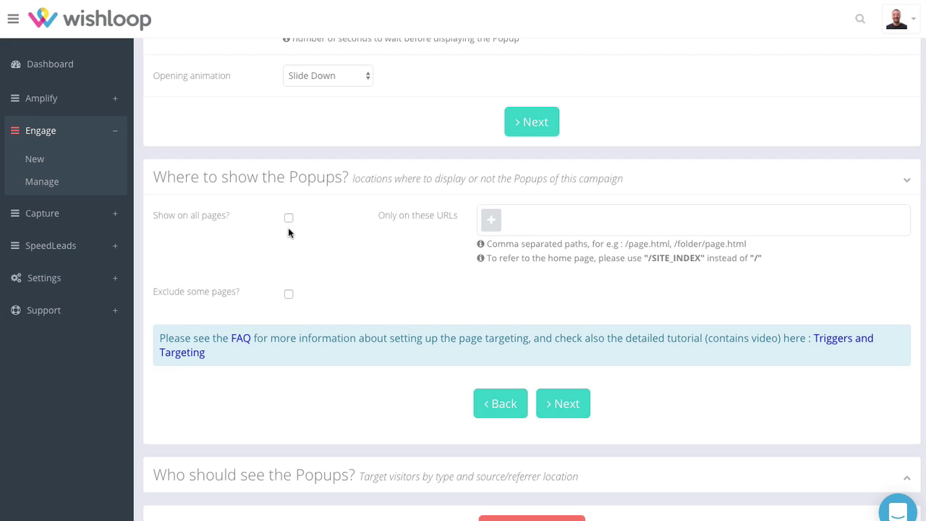
{"action": "left_click", "coordinate": [288, 294]}
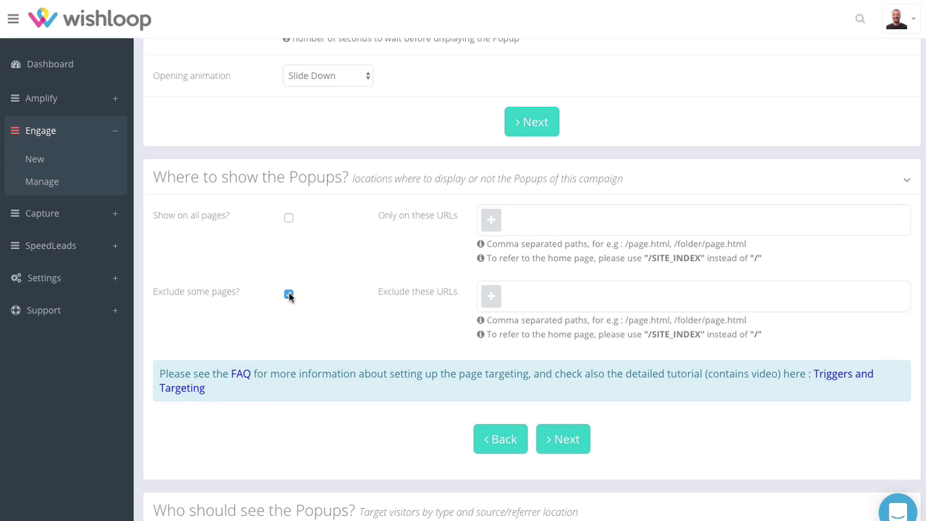
{"action": "left_click", "coordinate": [288, 211]}
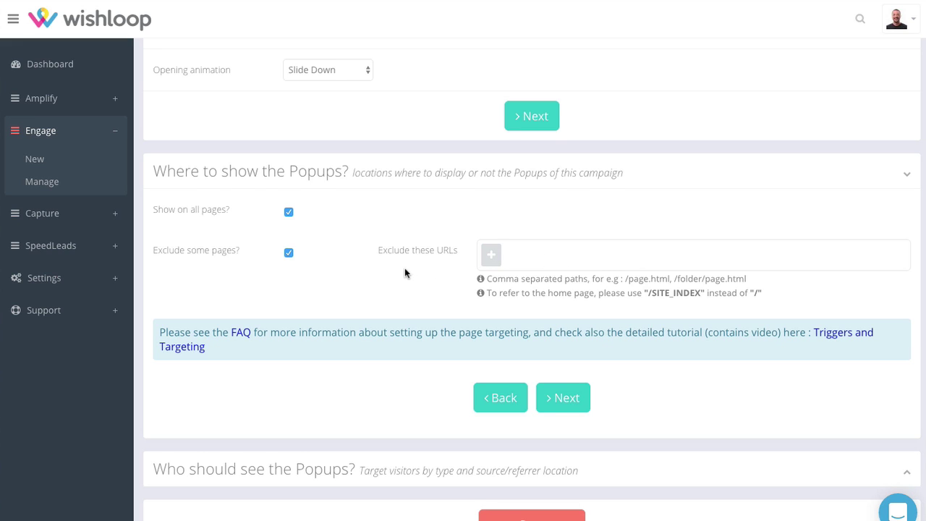
Review the visitor and traffic-source targeting section, then save the campaign.
{"action": "scroll", "coordinate": [405, 273], "scroll_direction": "down", "scroll_amount": 1}
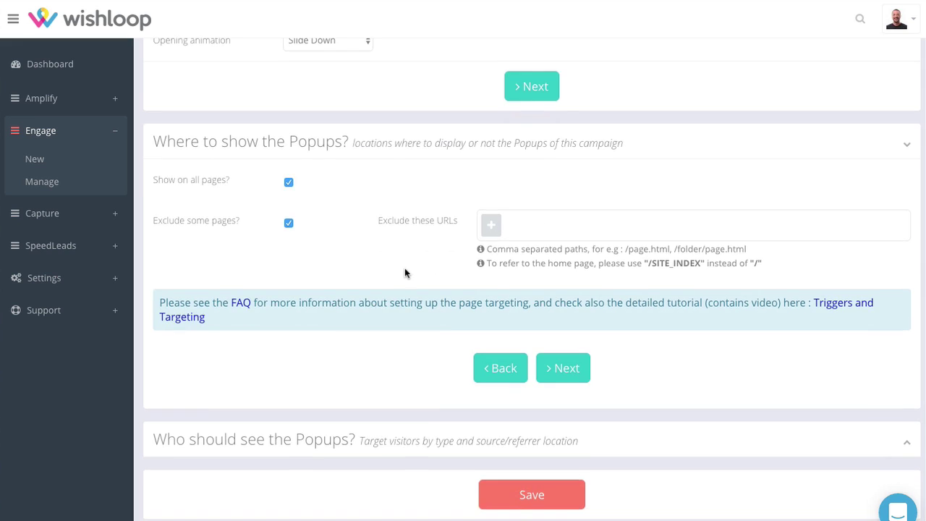
{"action": "left_click", "coordinate": [331, 442]}
{"action": "scroll", "coordinate": [471, 444], "scroll_direction": "down", "scroll_amount": 3}
{"action": "scroll", "coordinate": [473, 446], "scroll_direction": "down", "scroll_amount": 6}
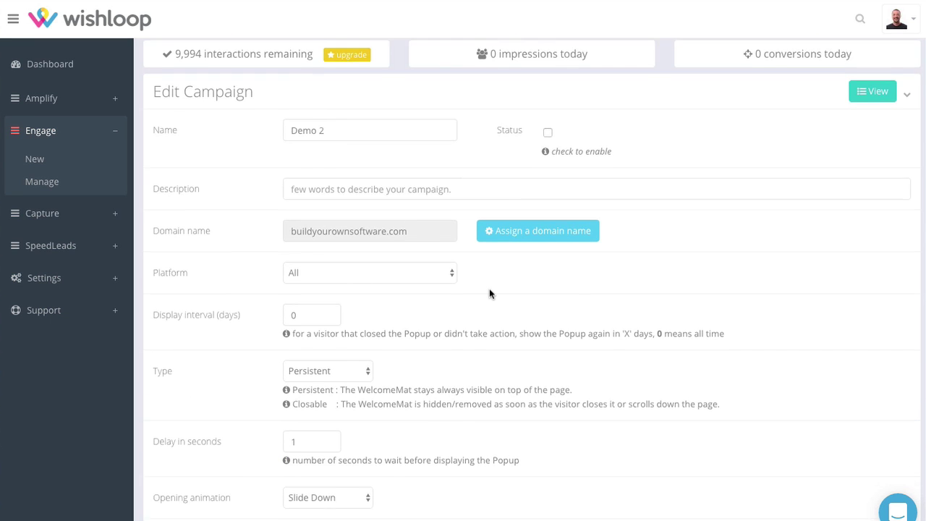
{"action": "scroll", "coordinate": [489, 293], "scroll_direction": "up", "scroll_amount": 2}
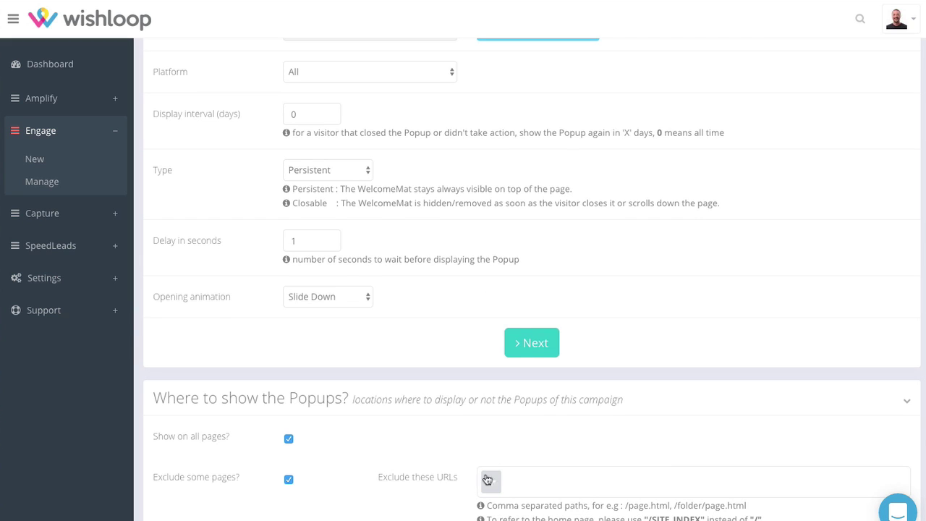
{"action": "scroll", "coordinate": [485, 473], "scroll_direction": "down", "scroll_amount": 5}
{"action": "scroll", "coordinate": [454, 446], "scroll_direction": "down", "scroll_amount": 4}
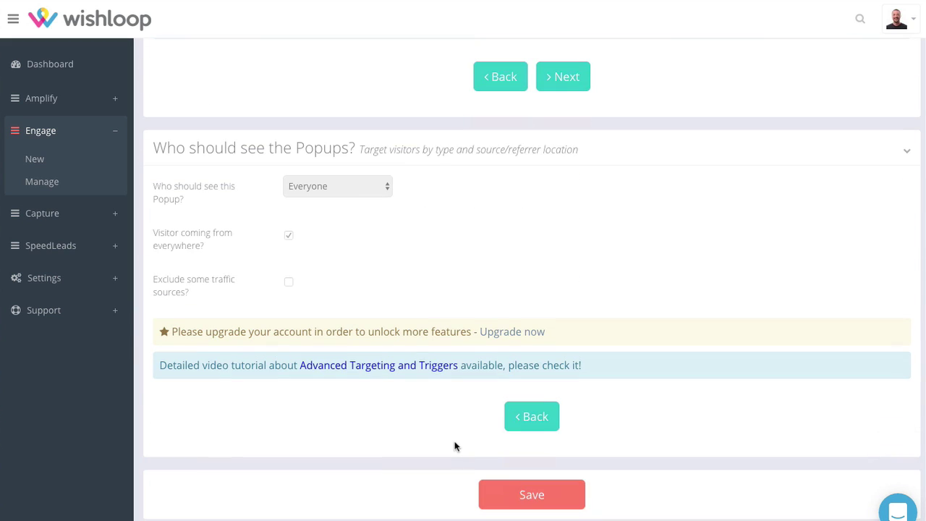
{"action": "left_click", "coordinate": [525, 499]}
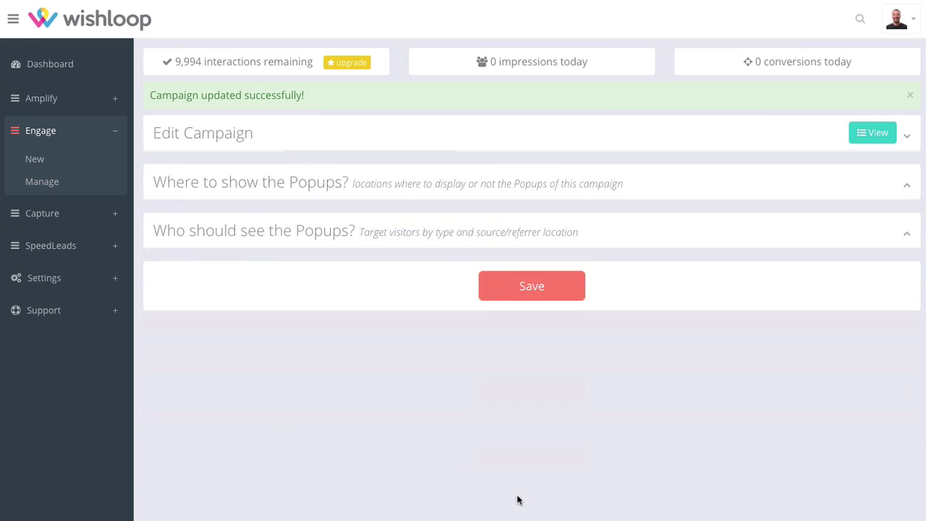
Enable the Demo 2 campaign's status and save the campaign.
{"action": "left_click", "coordinate": [547, 174]}
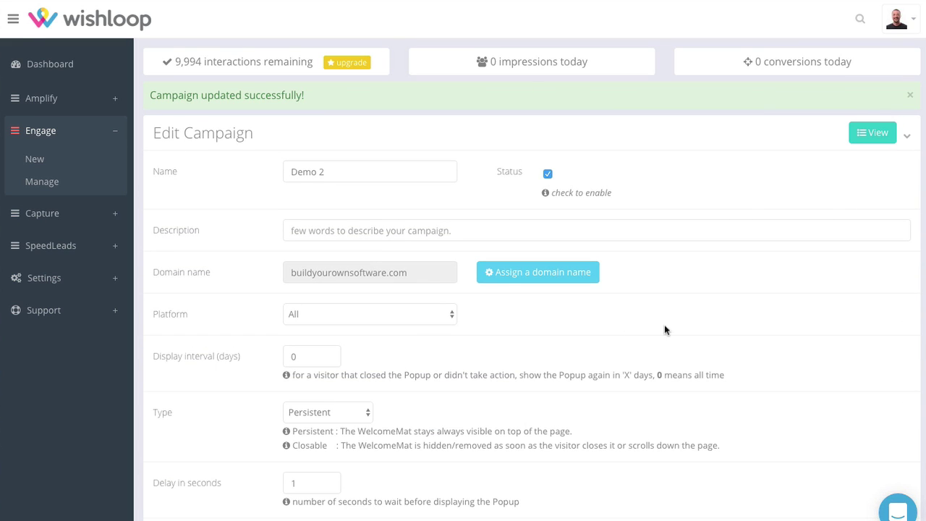
{"action": "scroll", "coordinate": [666, 335], "scroll_direction": "down", "scroll_amount": 3}
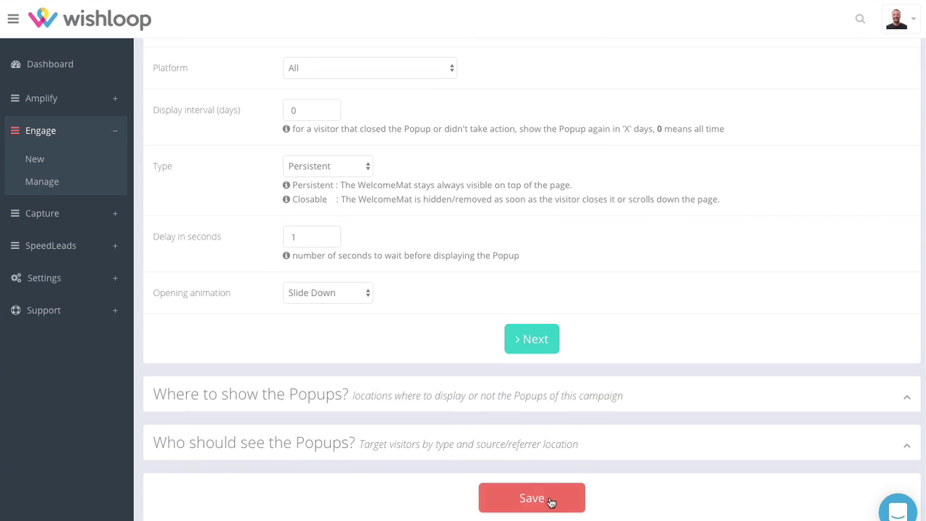
{"action": "left_click", "coordinate": [551, 498]}
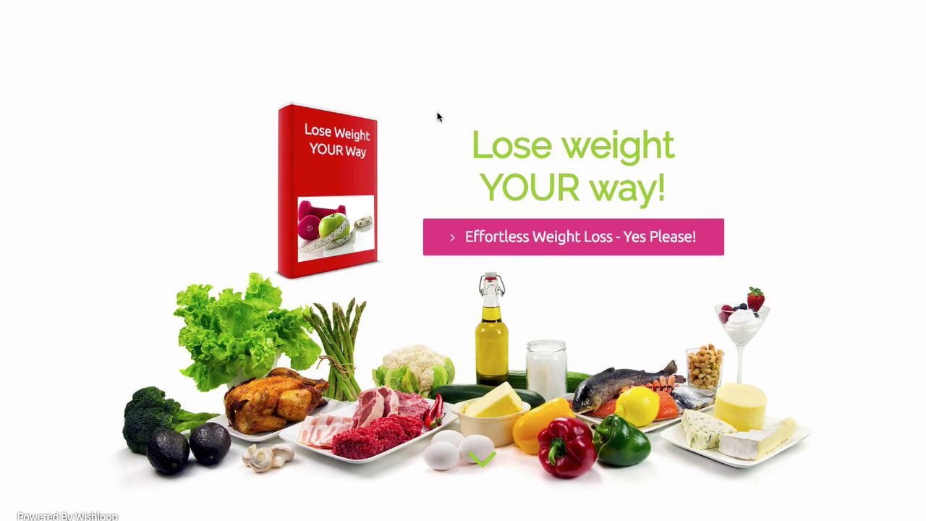
Test the live full-screen popup by advancing to its sign-up form, then look through the sales page content below it.
{"action": "left_click", "coordinate": [556, 241]}
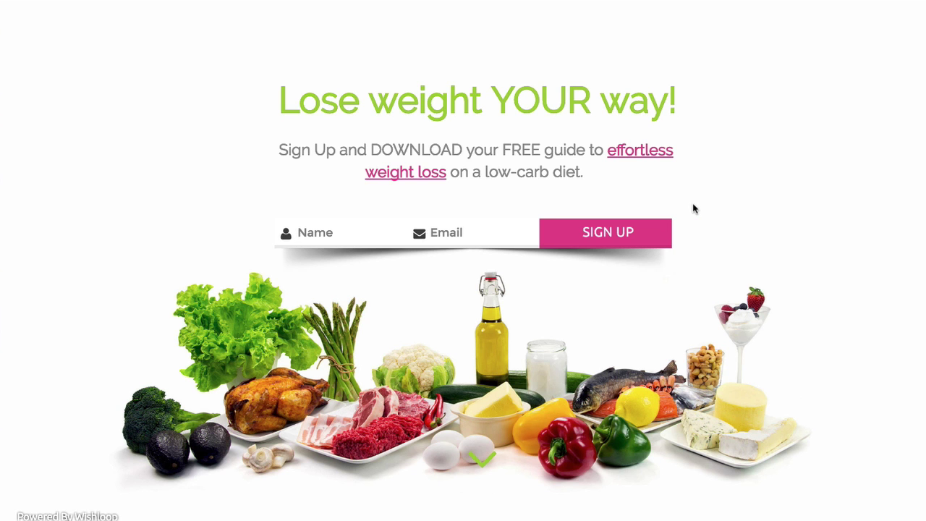
{"action": "scroll", "coordinate": [692, 209], "scroll_direction": "down", "scroll_amount": 1}
{"action": "scroll", "coordinate": [692, 209], "scroll_direction": "down", "scroll_amount": 5}
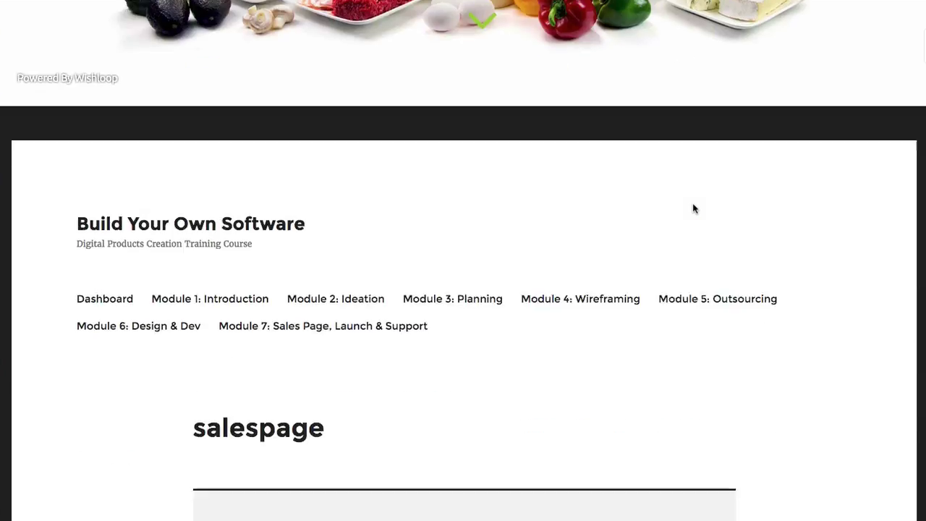
{"action": "scroll", "coordinate": [692, 208], "scroll_direction": "down", "scroll_amount": 20}
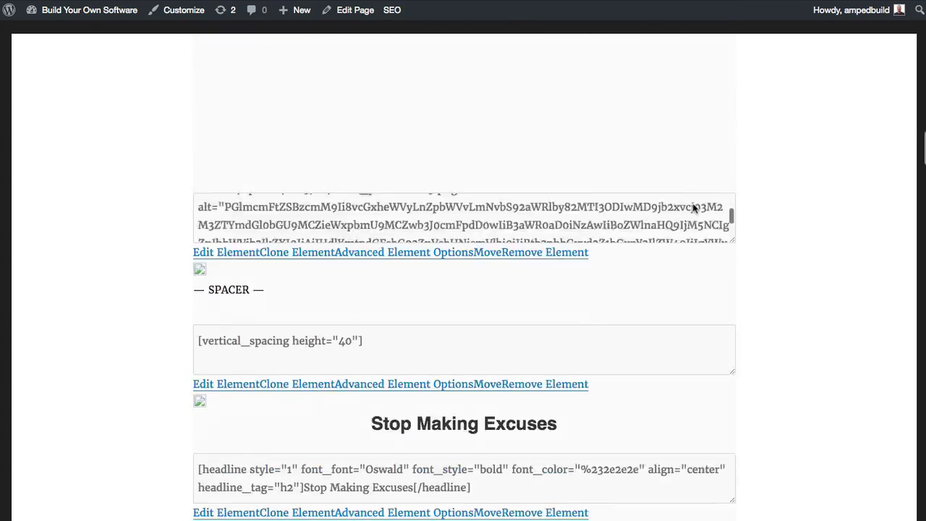
{"action": "scroll", "coordinate": [692, 208], "scroll_direction": "down", "scroll_amount": 15}
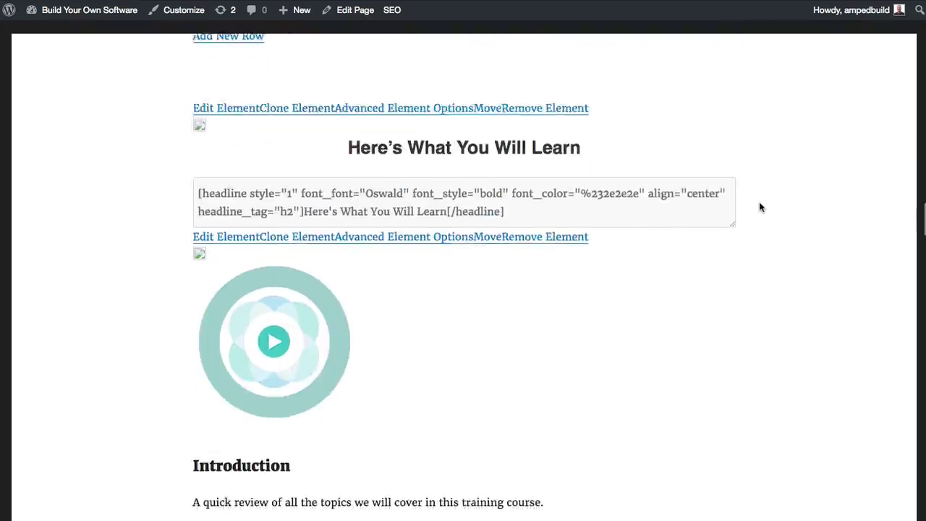
{"action": "scroll", "coordinate": [759, 208], "scroll_direction": "down", "scroll_amount": 15}
{"action": "scroll", "coordinate": [804, 186], "scroll_direction": "up", "scroll_amount": 8}
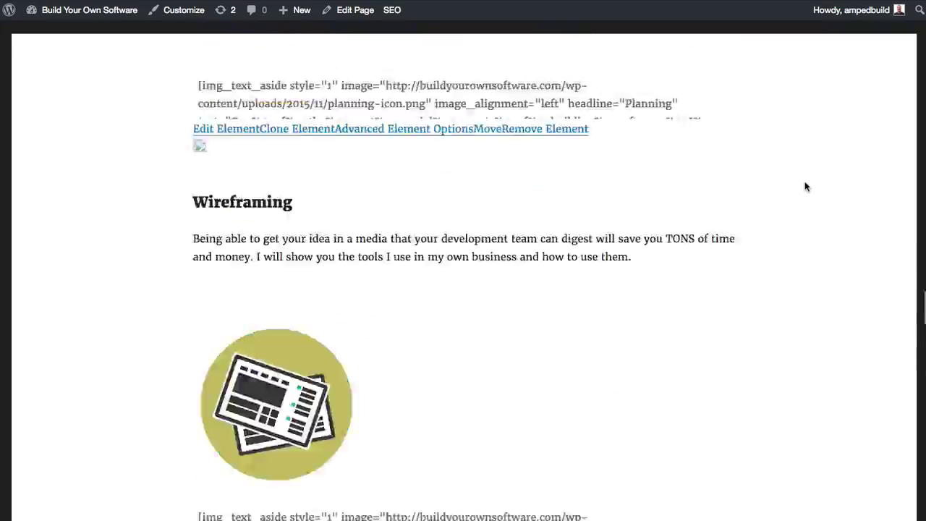
{"action": "scroll", "coordinate": [804, 187], "scroll_direction": "up", "scroll_amount": 20}
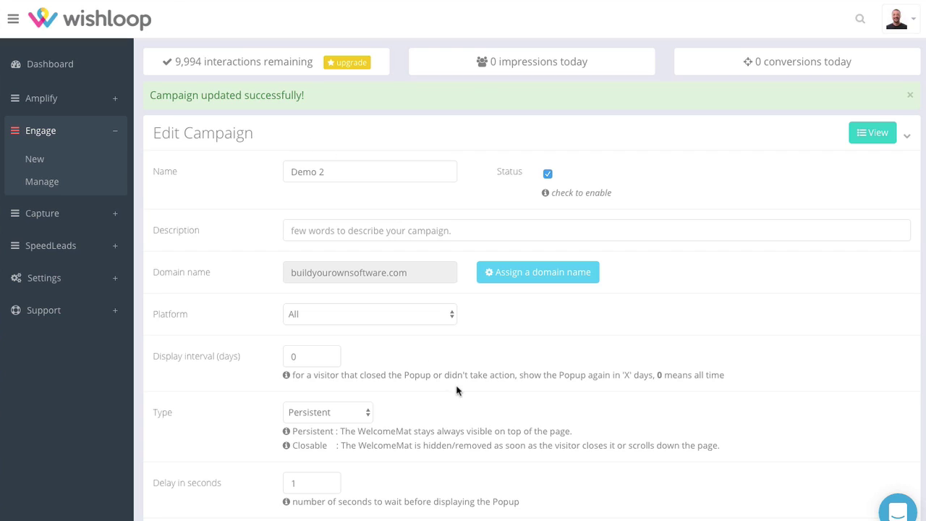
Set the campaign type to Closable and save the campaign.
{"action": "left_click", "coordinate": [372, 411]}
{"action": "left_click", "coordinate": [342, 425]}
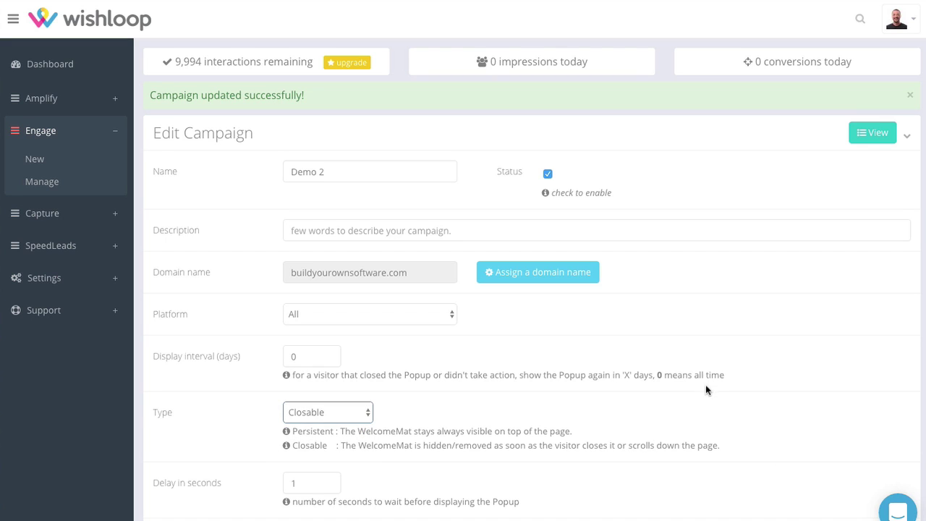
{"action": "scroll", "coordinate": [673, 380], "scroll_direction": "down", "scroll_amount": 3}
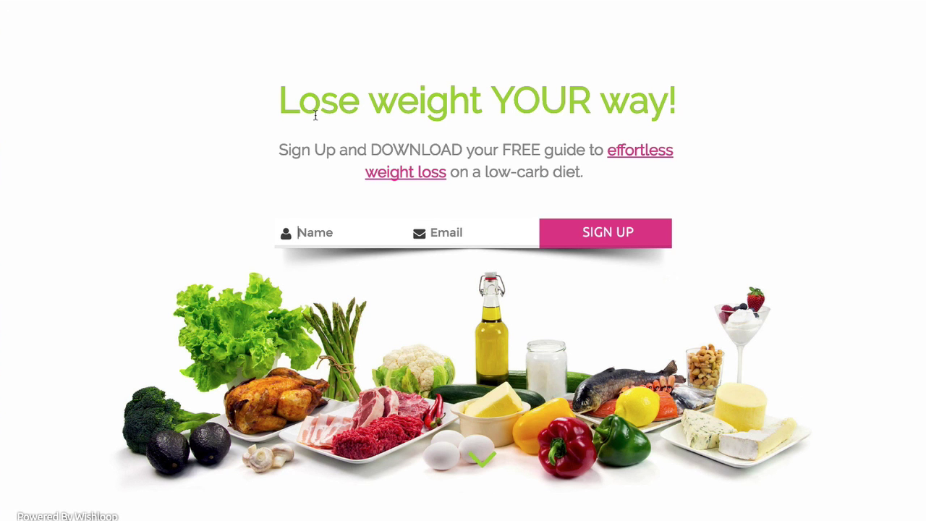
Reload the live sales page and examine how the closable popup behaves when moving down and back up the page.
{"action": "key", "text": "Escape"}
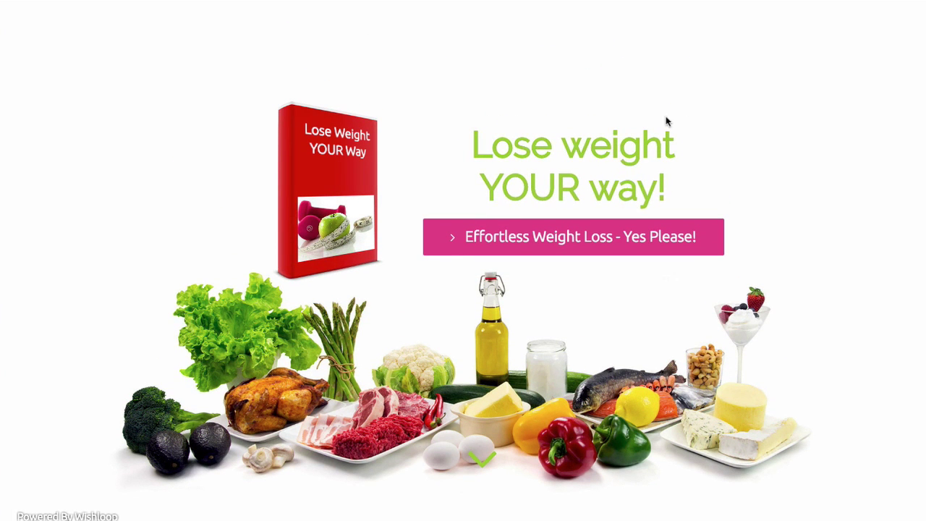
{"action": "scroll", "coordinate": [715, 137], "scroll_direction": "down", "scroll_amount": 5}
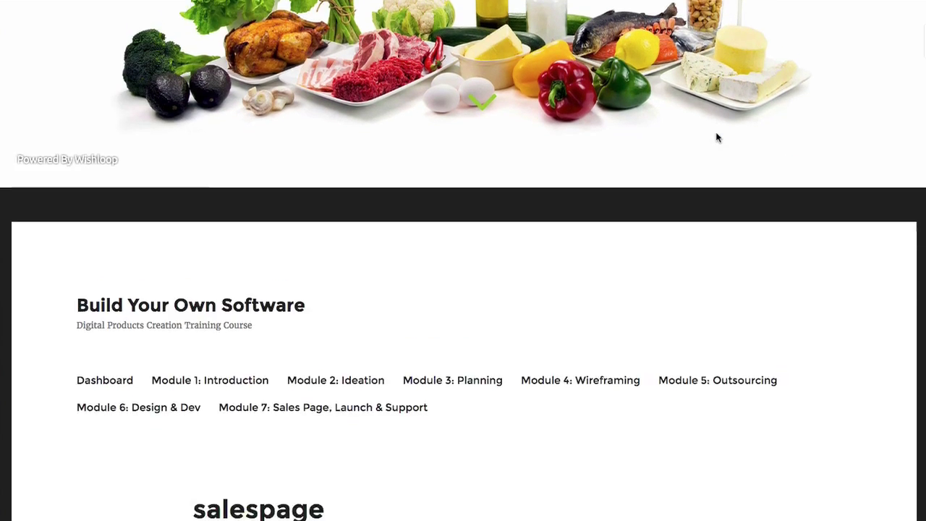
{"action": "scroll", "coordinate": [716, 137], "scroll_direction": "down", "scroll_amount": 5}
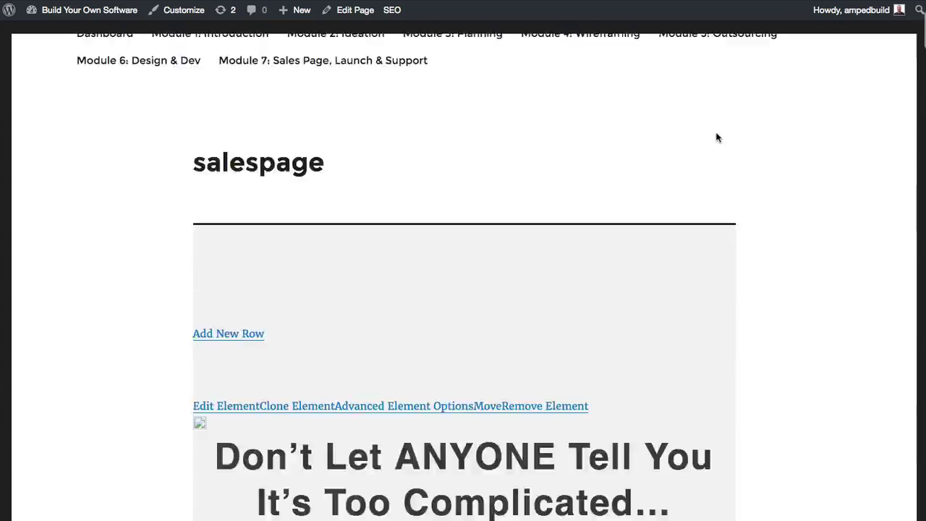
{"action": "scroll", "coordinate": [716, 138], "scroll_direction": "down", "scroll_amount": 4}
{"action": "scroll", "coordinate": [716, 137], "scroll_direction": "up", "scroll_amount": 6}
{"action": "scroll", "coordinate": [716, 137], "scroll_direction": "down", "scroll_amount": 1}
{"action": "scroll", "coordinate": [716, 138], "scroll_direction": "up", "scroll_amount": 2}
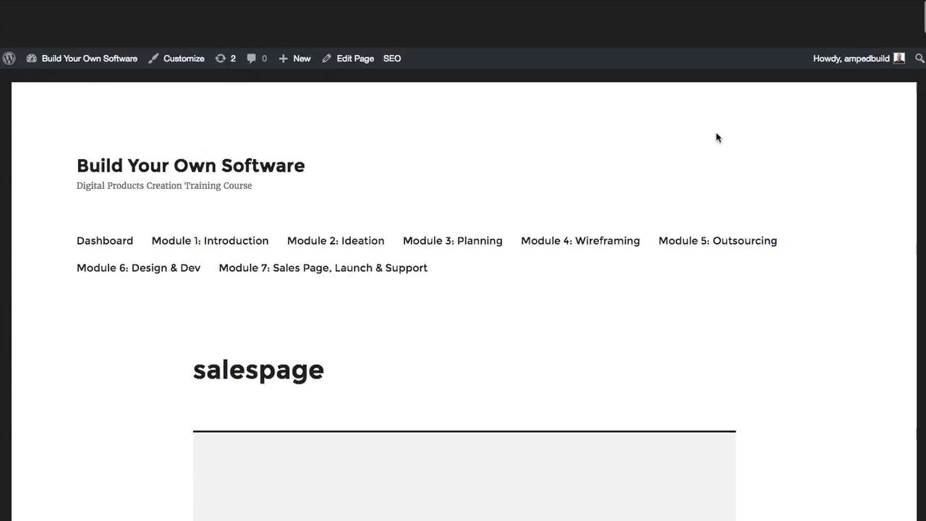
{"action": "scroll", "coordinate": [716, 137], "scroll_direction": "down", "scroll_amount": 2}
{"action": "scroll", "coordinate": [716, 137], "scroll_direction": "up", "scroll_amount": 1}
{"action": "scroll", "coordinate": [716, 138], "scroll_direction": "down", "scroll_amount": 1}
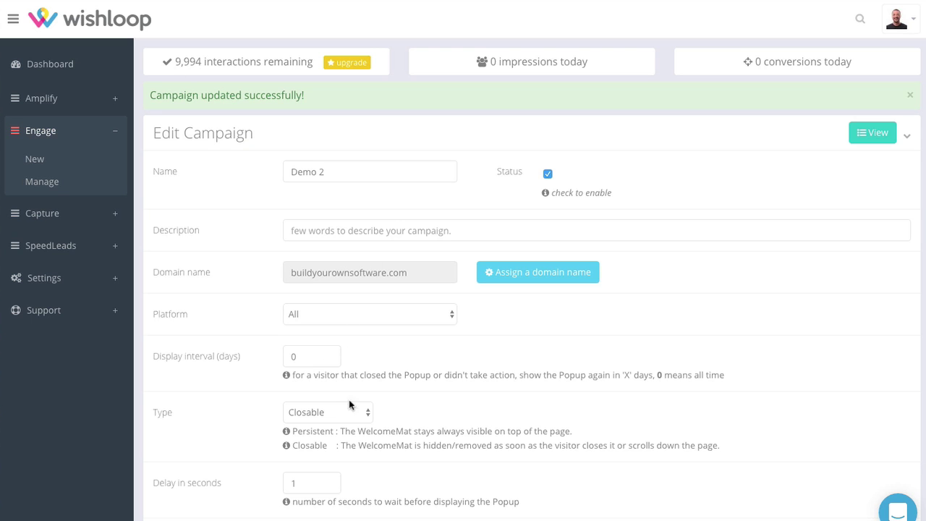
Set the campaign type to Locker and save the campaign.
{"action": "left_click", "coordinate": [330, 413]}
{"action": "left_click", "coordinate": [327, 426]}
{"action": "scroll", "coordinate": [589, 399], "scroll_direction": "down", "scroll_amount": 4}
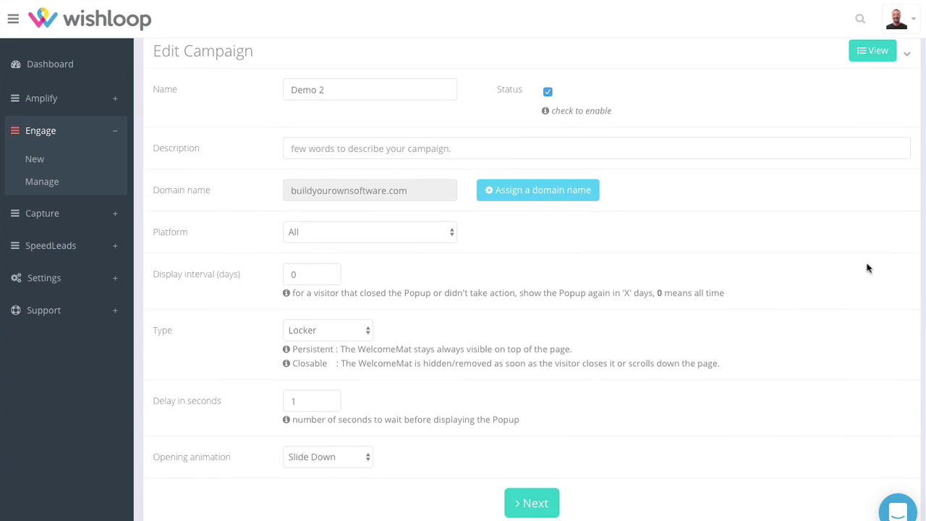
{"action": "left_click", "coordinate": [552, 502]}
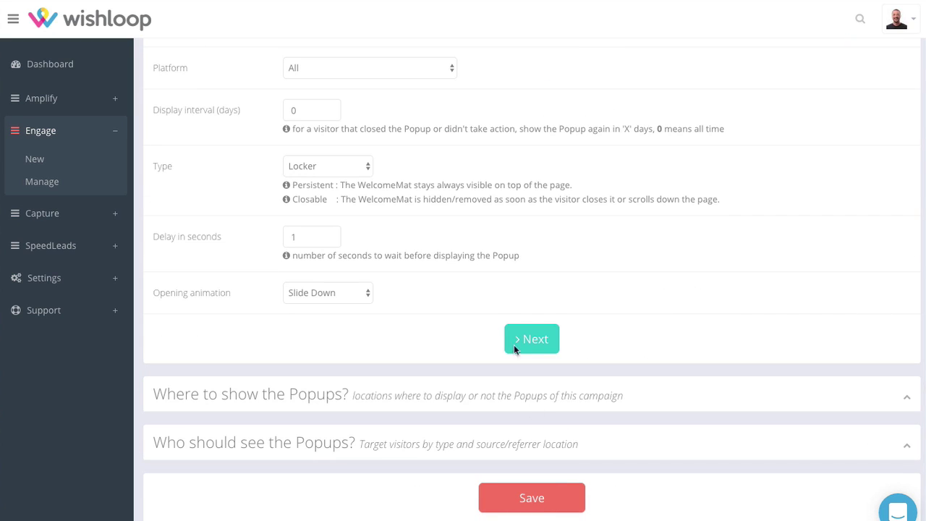